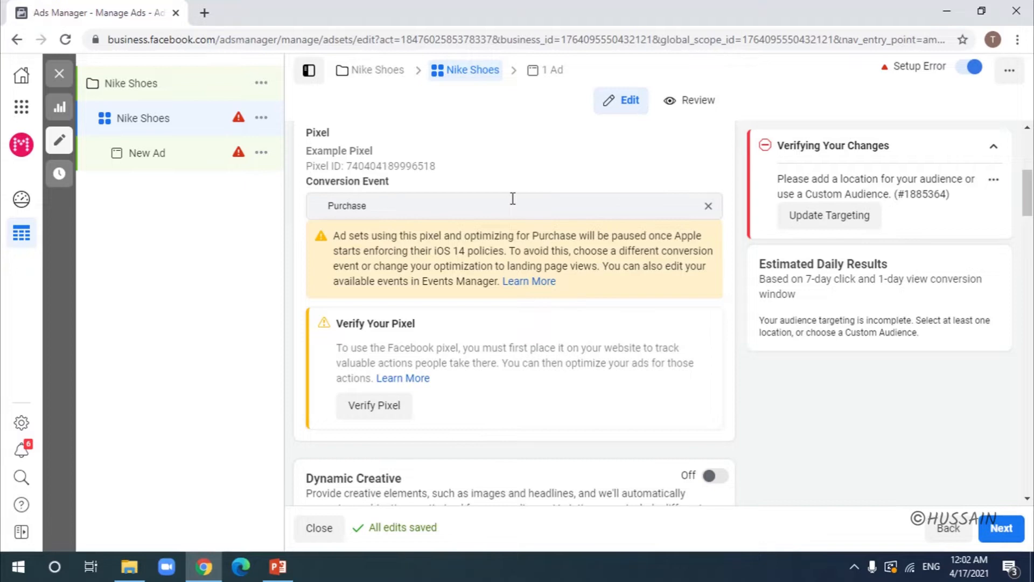
Step: Replace the Purchase conversion event with View Content, after briefly trying Add to Cart
{"action": "left_click", "coordinate": [708, 207]}
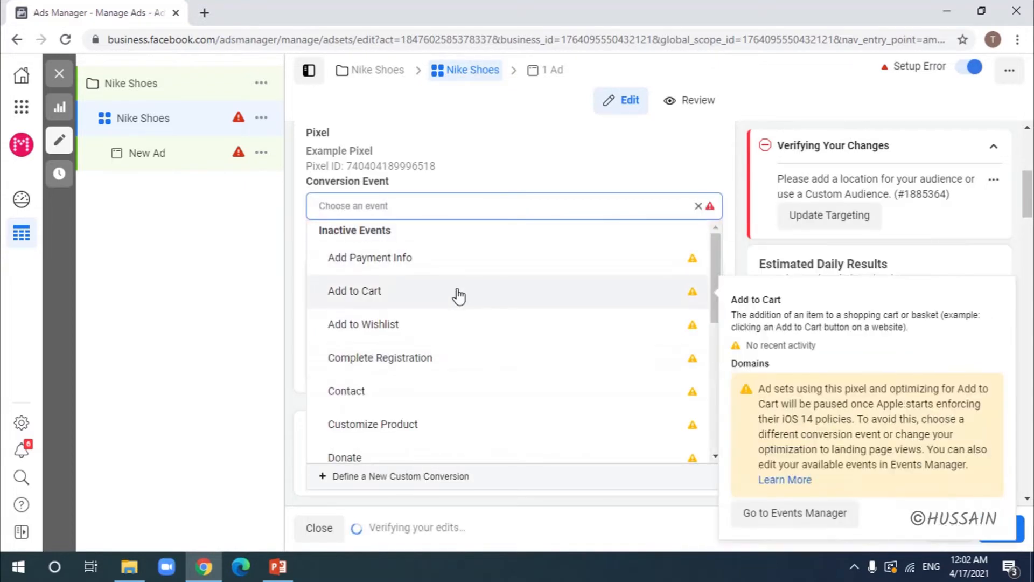
{"action": "left_click", "coordinate": [457, 294]}
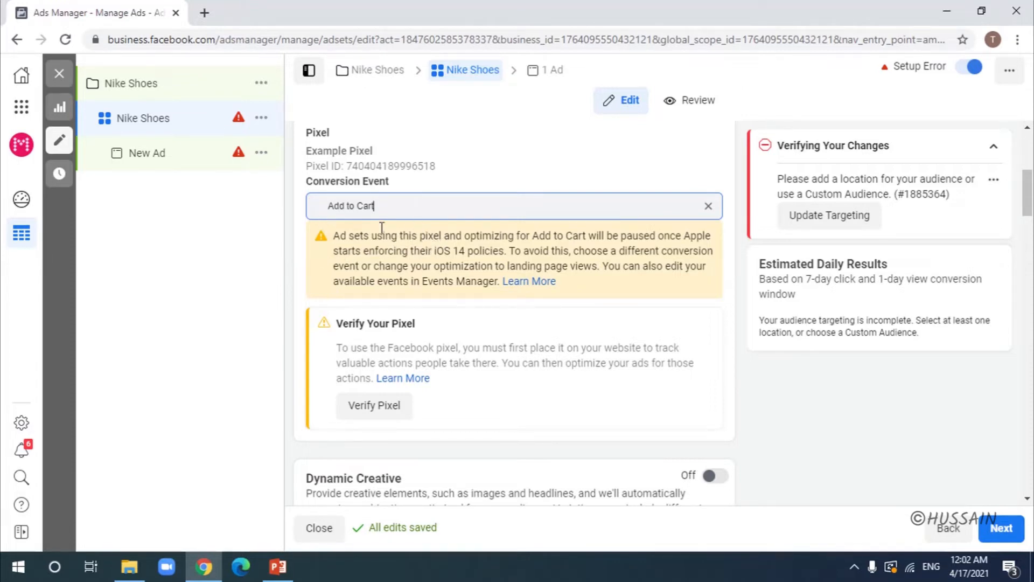
{"action": "left_click", "coordinate": [709, 208]}
{"action": "left_click", "coordinate": [573, 203]}
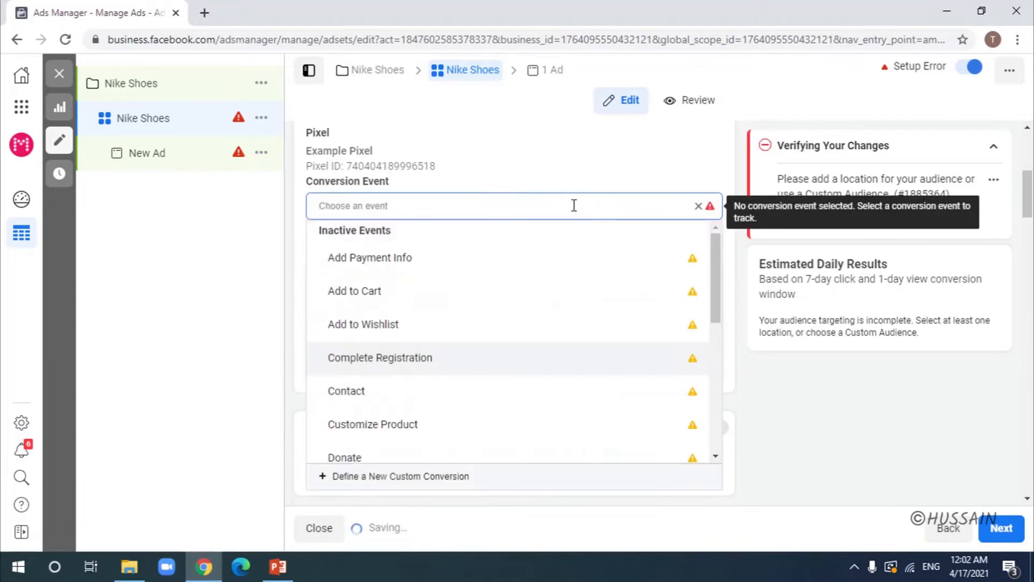
{"action": "type", "text": "view"}
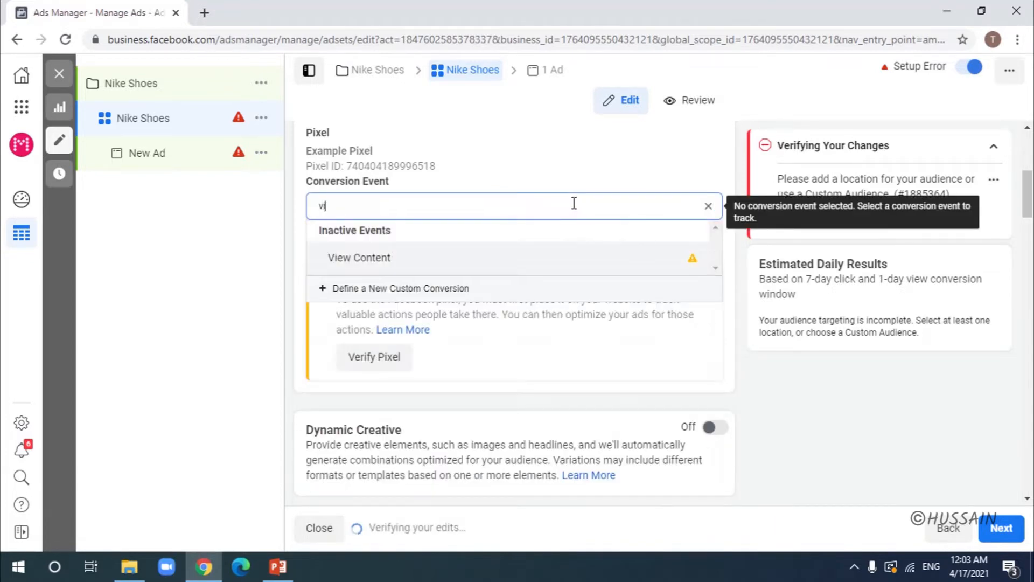
{"action": "left_click", "coordinate": [443, 261]}
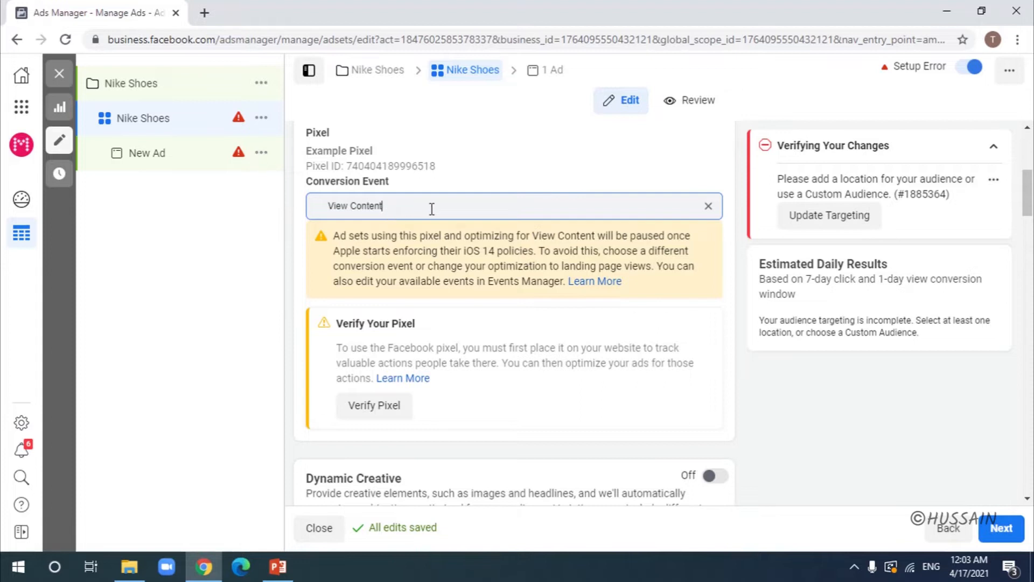
Step: Clear View Content and select Purchase from the Inactive Events list as the conversion event
{"action": "left_click", "coordinate": [708, 207]}
{"action": "left_click", "coordinate": [482, 203]}
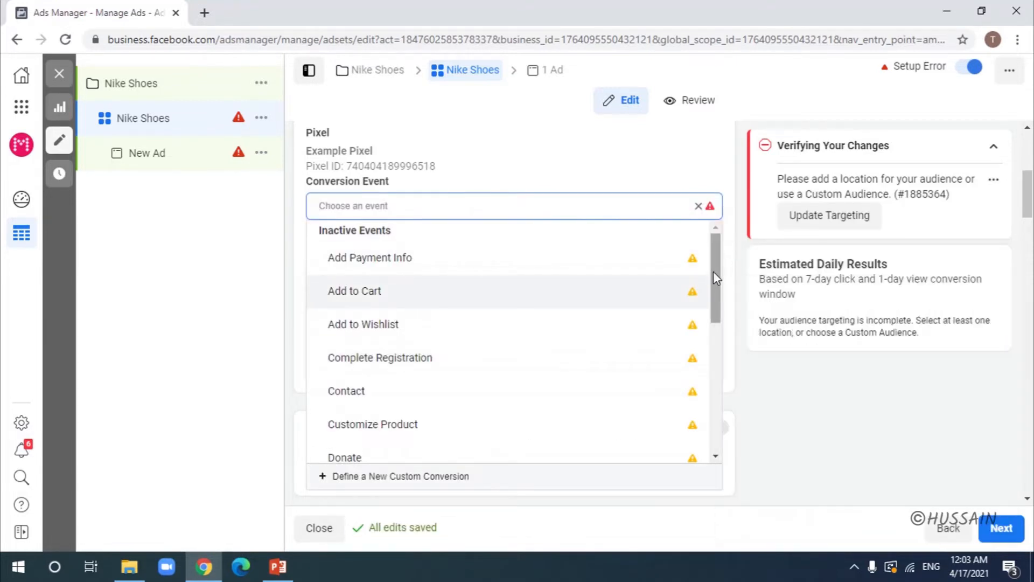
{"action": "left_click_drag", "start_coordinate": [718, 277], "coordinate": [718, 374]}
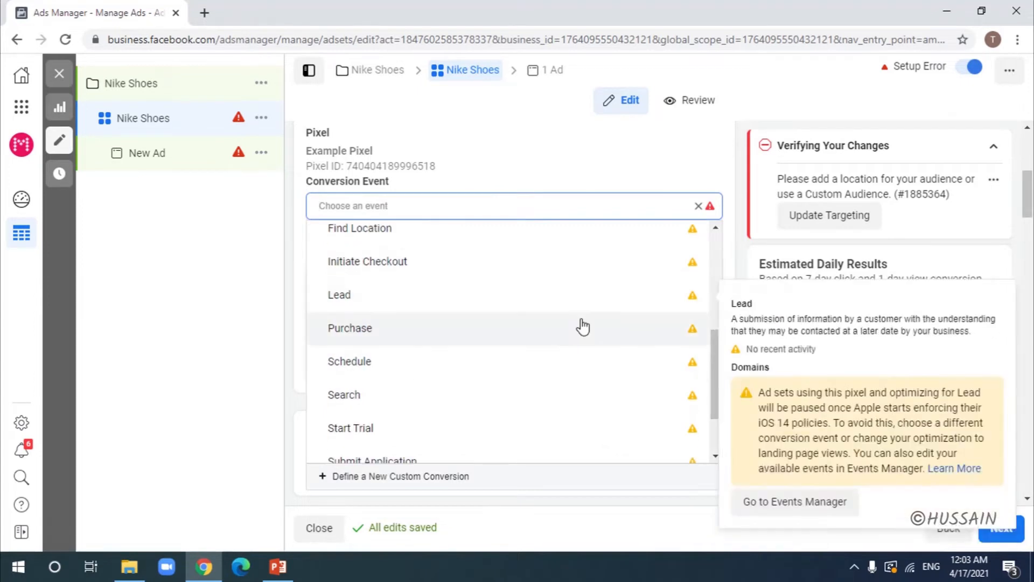
{"action": "left_click", "coordinate": [583, 330]}
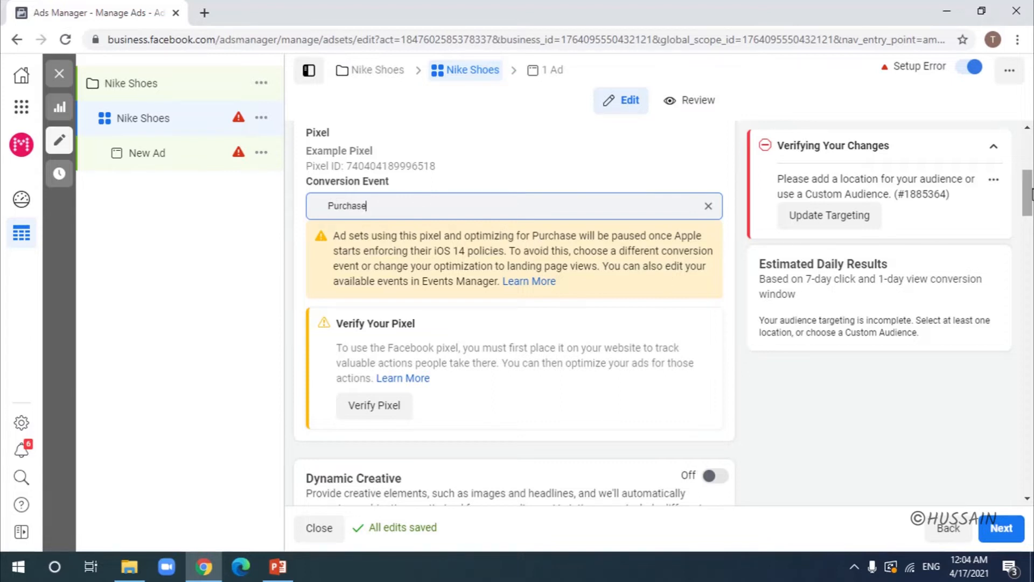
Step: Scroll down past Budget and Schedule to the Audience section
{"action": "left_click_drag", "start_coordinate": [1030, 194], "coordinate": [1031, 296]}
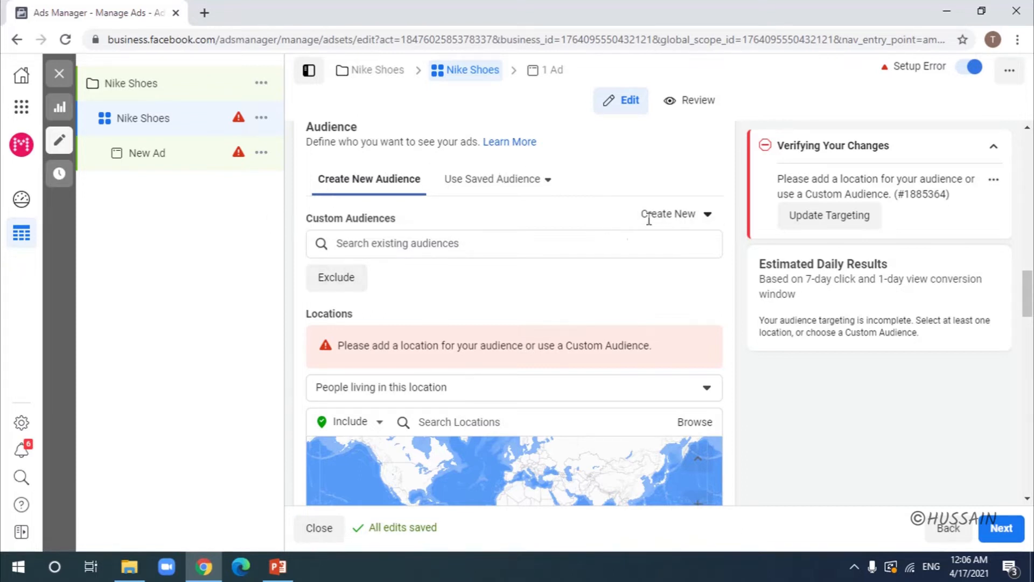
Step: Check the Custom Audiences Create New options, then scroll down to the Locations map
{"action": "left_click", "coordinate": [697, 219]}
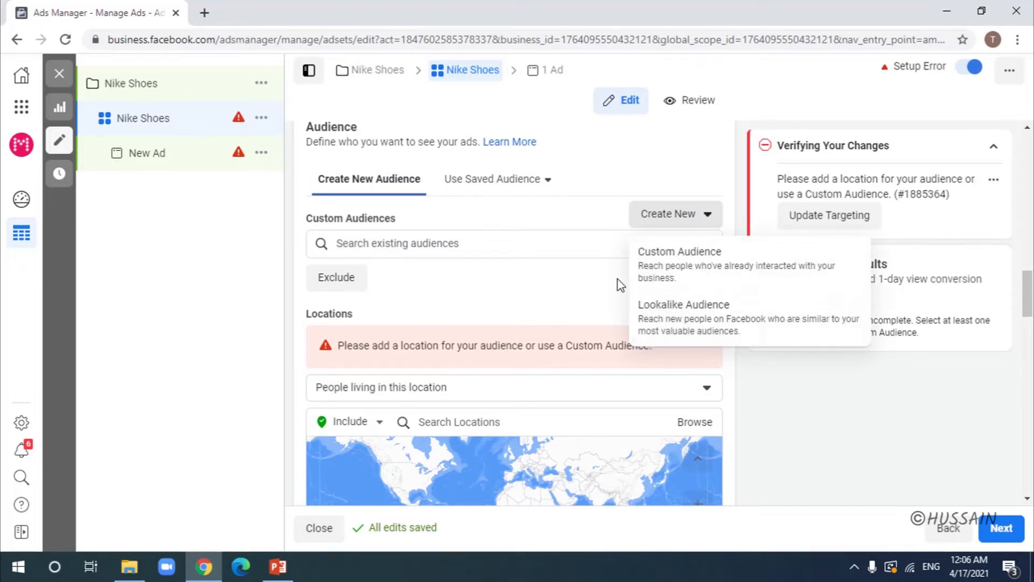
{"action": "left_click", "coordinate": [571, 303]}
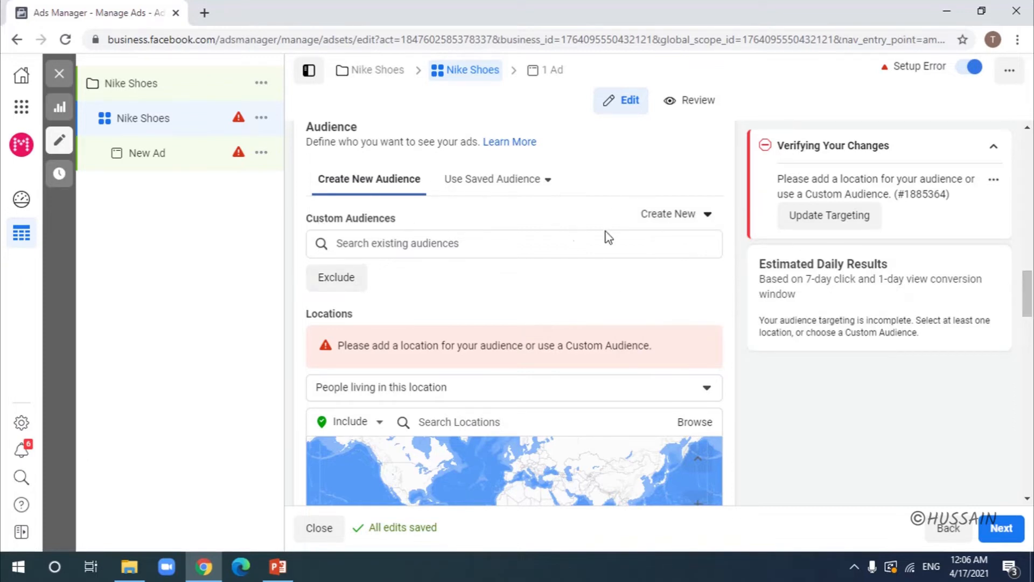
{"action": "left_click_drag", "start_coordinate": [1032, 292], "coordinate": [1030, 317]}
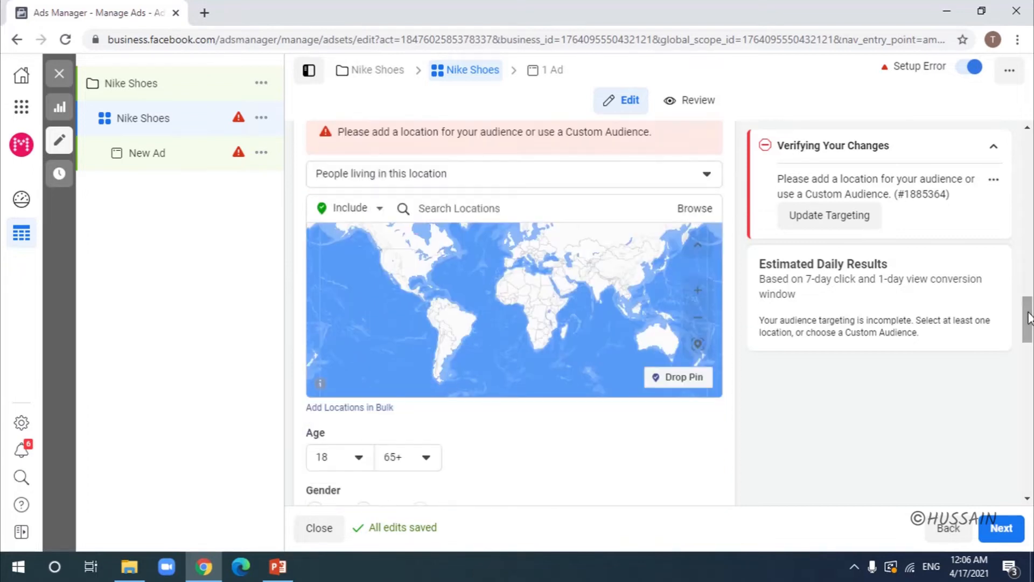
Step: Search 'United states' and add the United States country as an included location
{"action": "left_click", "coordinate": [479, 207]}
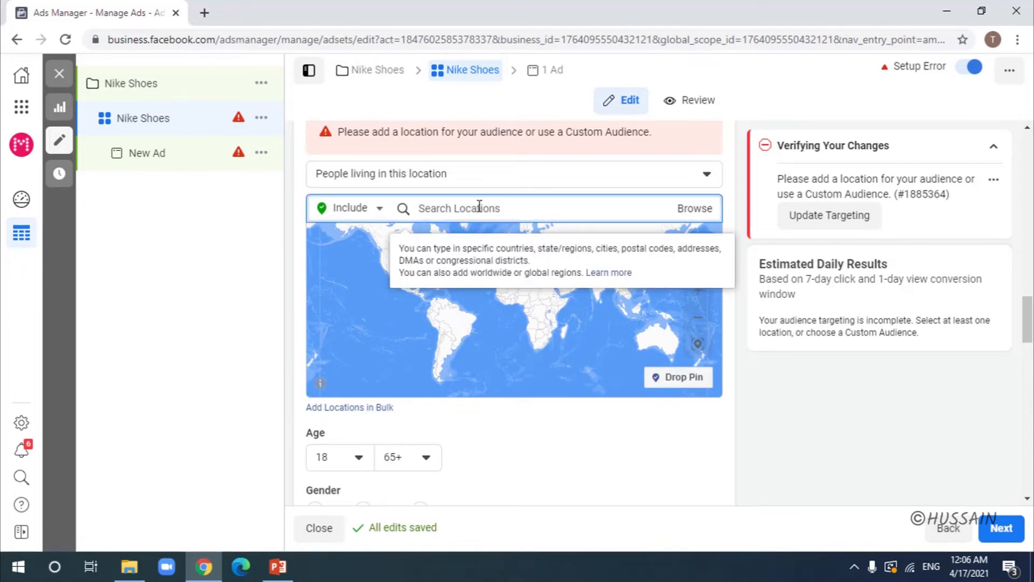
{"action": "type", "text": "Uni"}
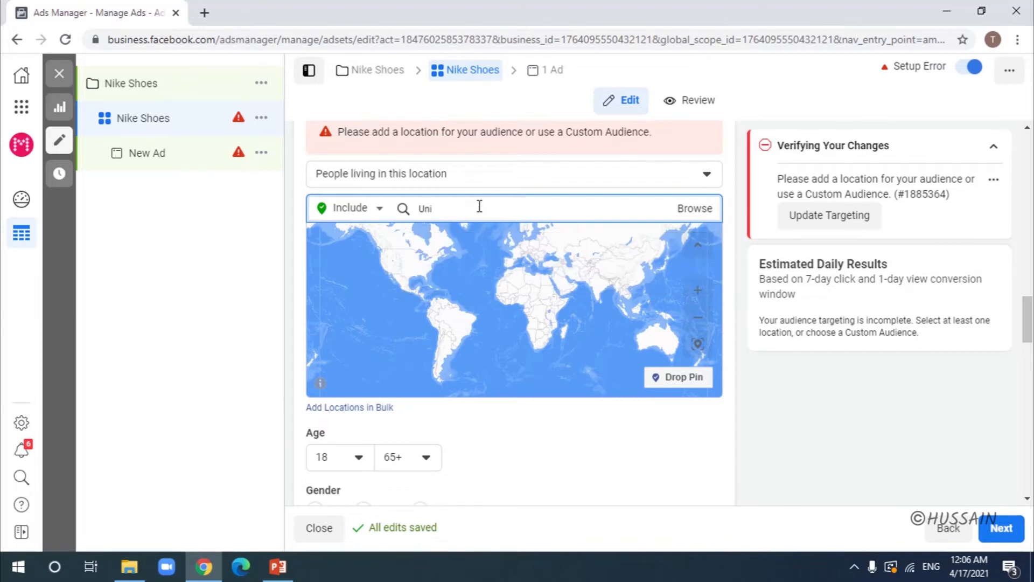
{"action": "type", "text": "ted states"}
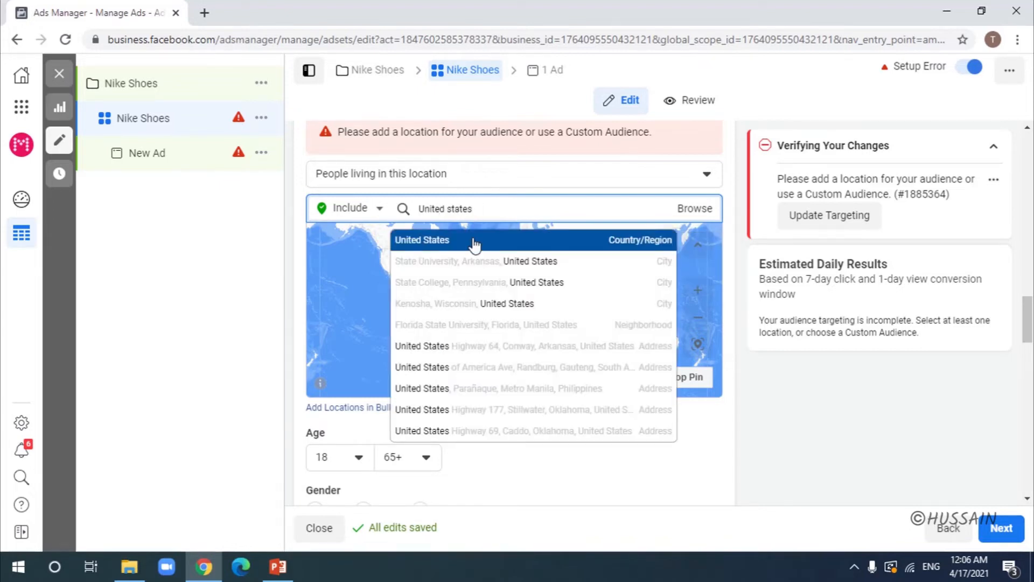
{"action": "left_click", "coordinate": [475, 243]}
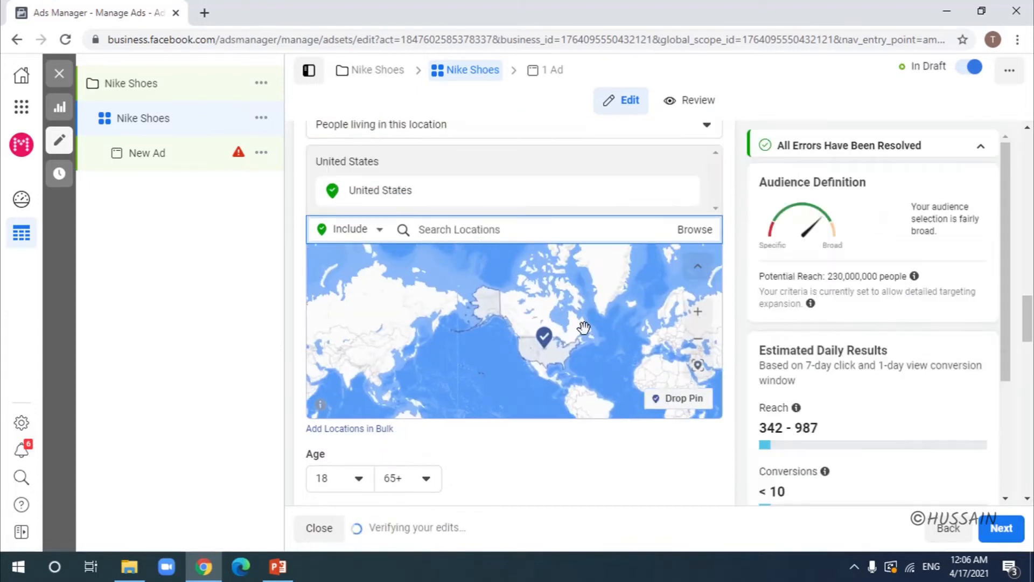
Step: Keep the location type as people living in the United States, then bring up its area options
{"action": "scroll", "coordinate": [515, 312], "scroll_direction": "up", "scroll_amount": 2}
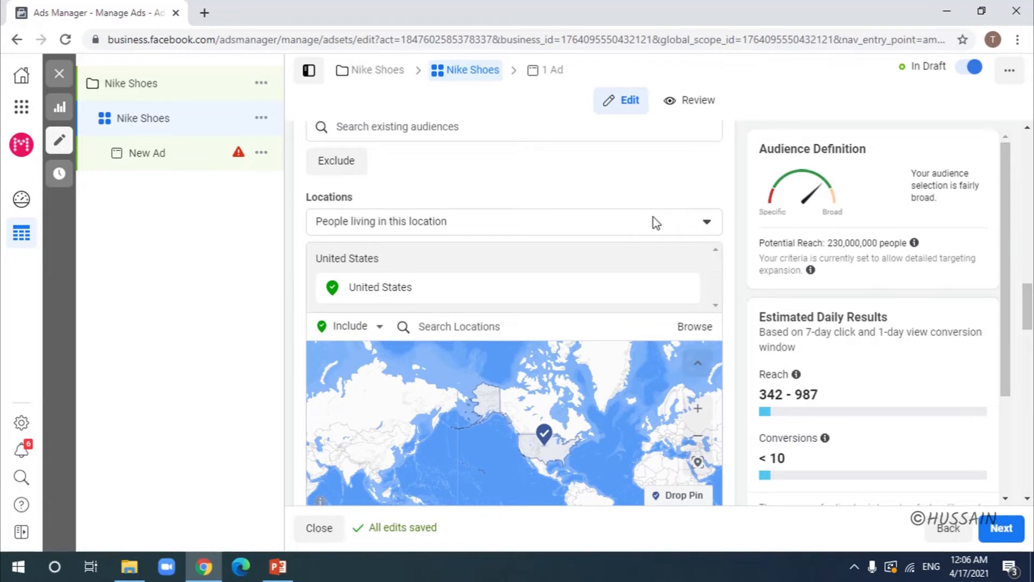
{"action": "left_click", "coordinate": [654, 218]}
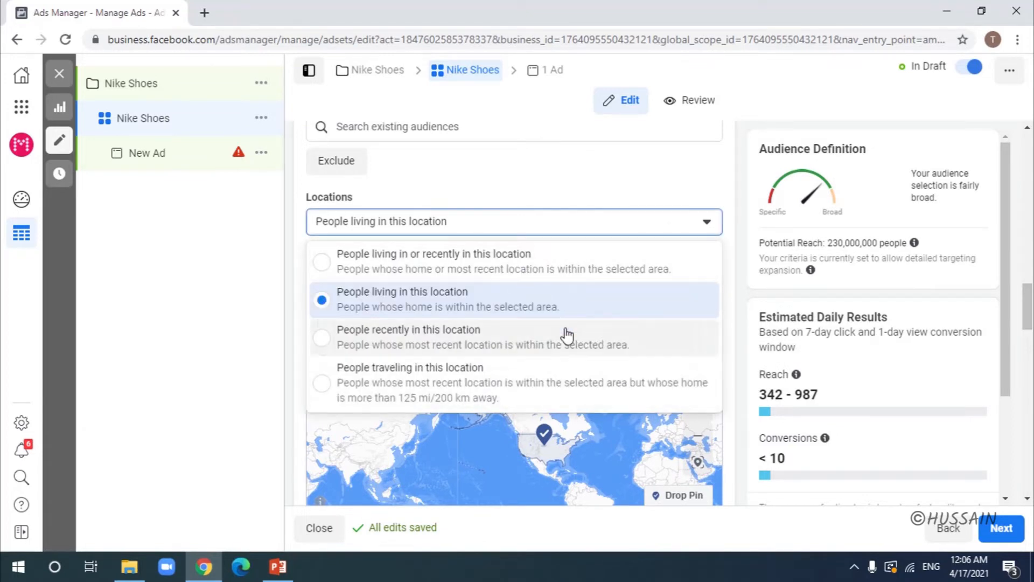
{"action": "left_click", "coordinate": [733, 247]}
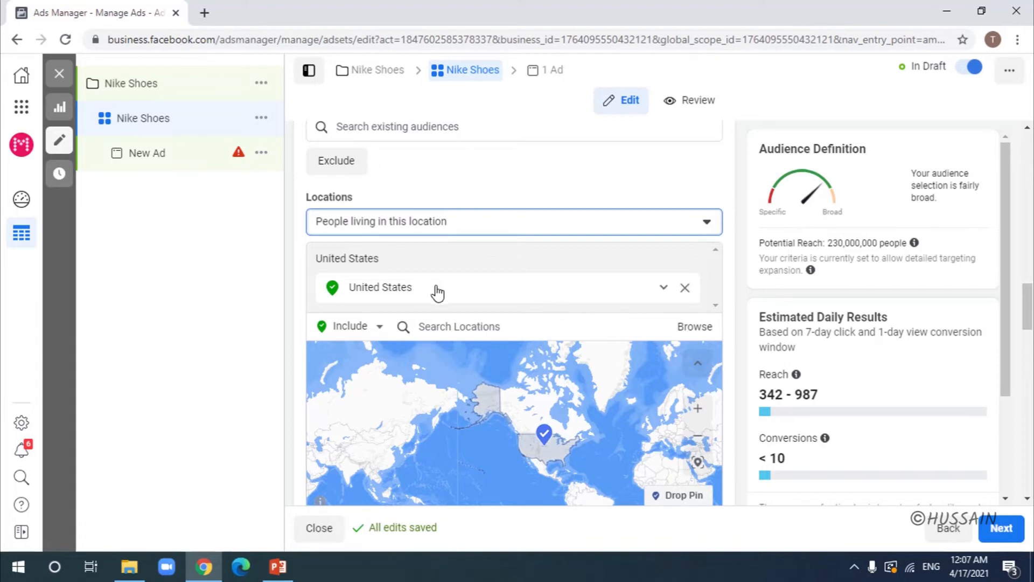
{"action": "left_click", "coordinate": [665, 291]}
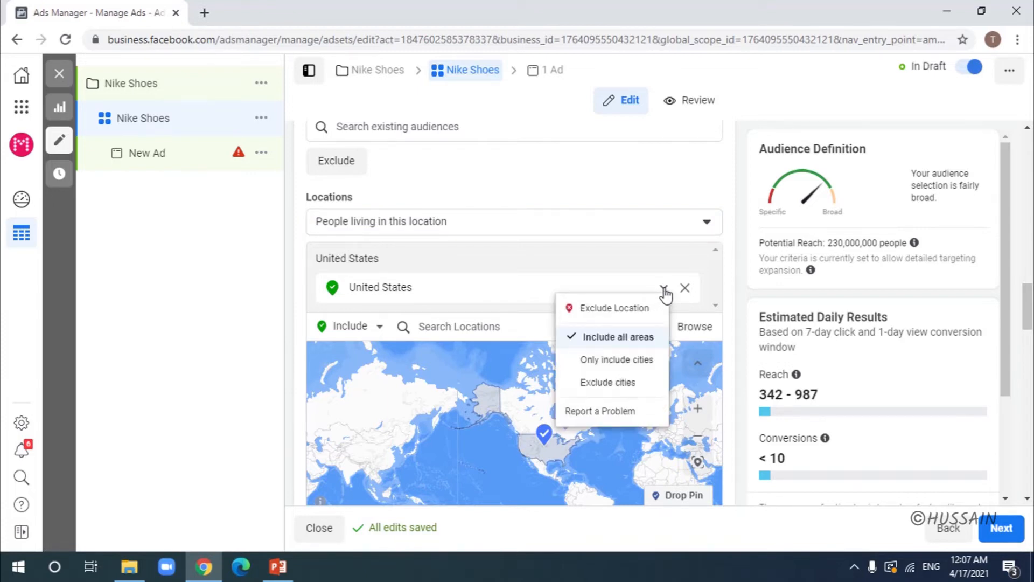
Step: Limit United States targeting to cities with a minimum population of 1 million
{"action": "left_click", "coordinate": [616, 361]}
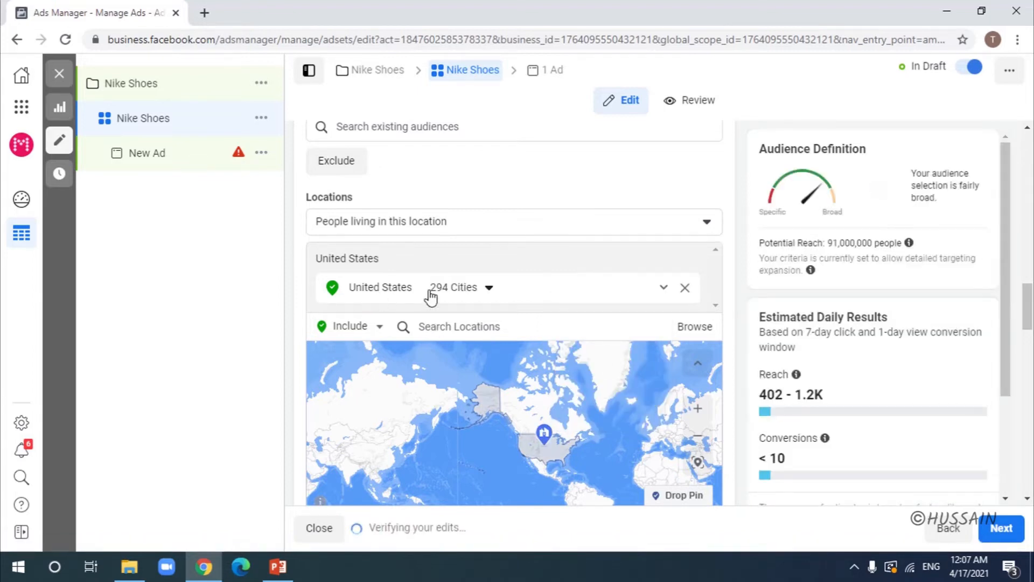
{"action": "left_click", "coordinate": [488, 290]}
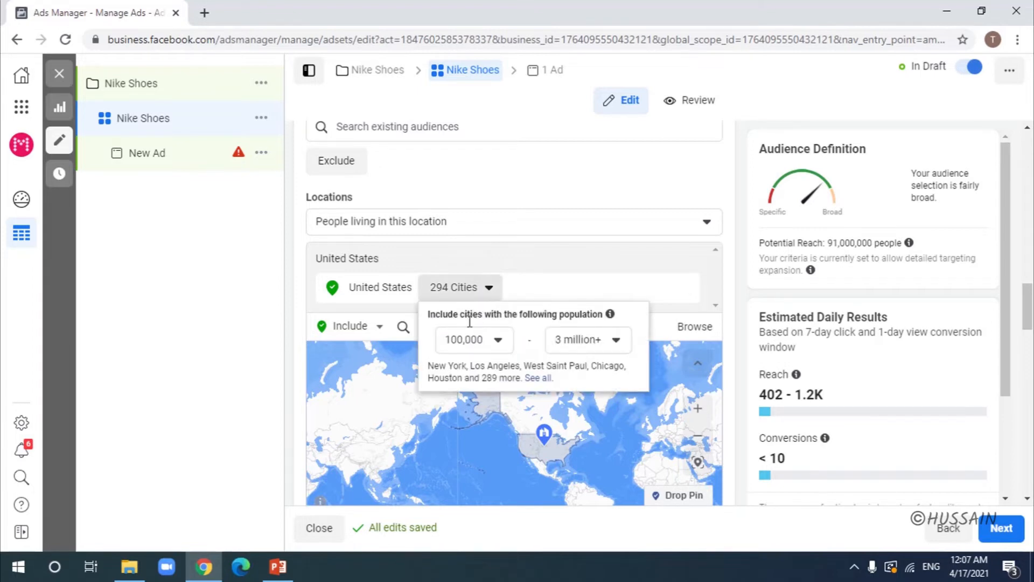
{"action": "left_click", "coordinate": [494, 344]}
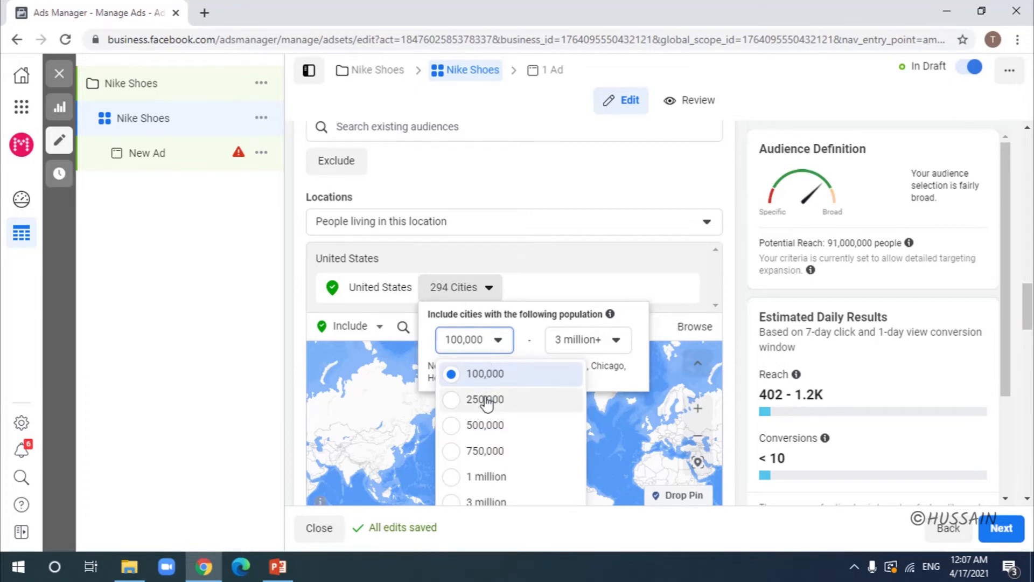
{"action": "left_click", "coordinate": [488, 478]}
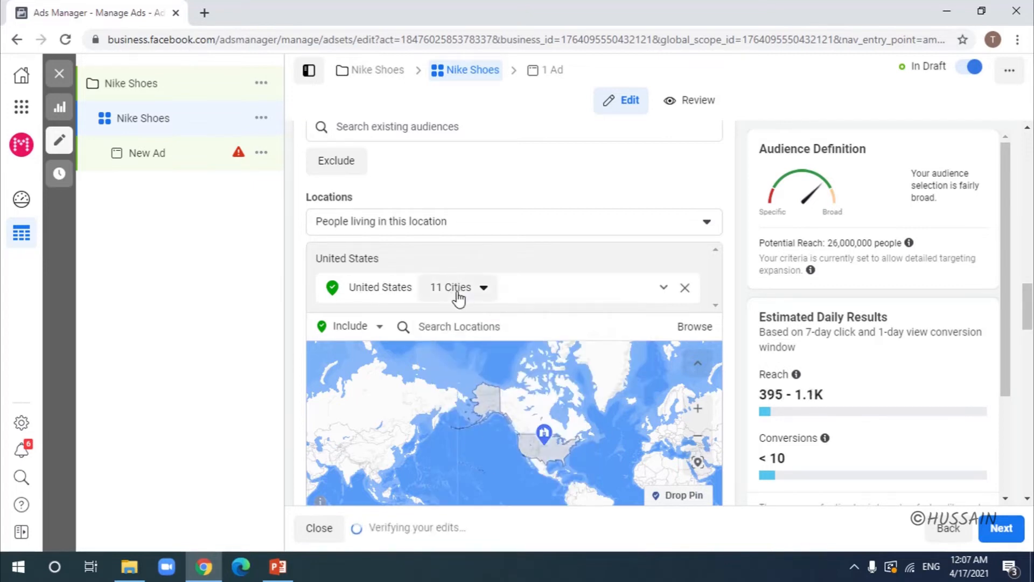
{"action": "left_click", "coordinate": [483, 291]}
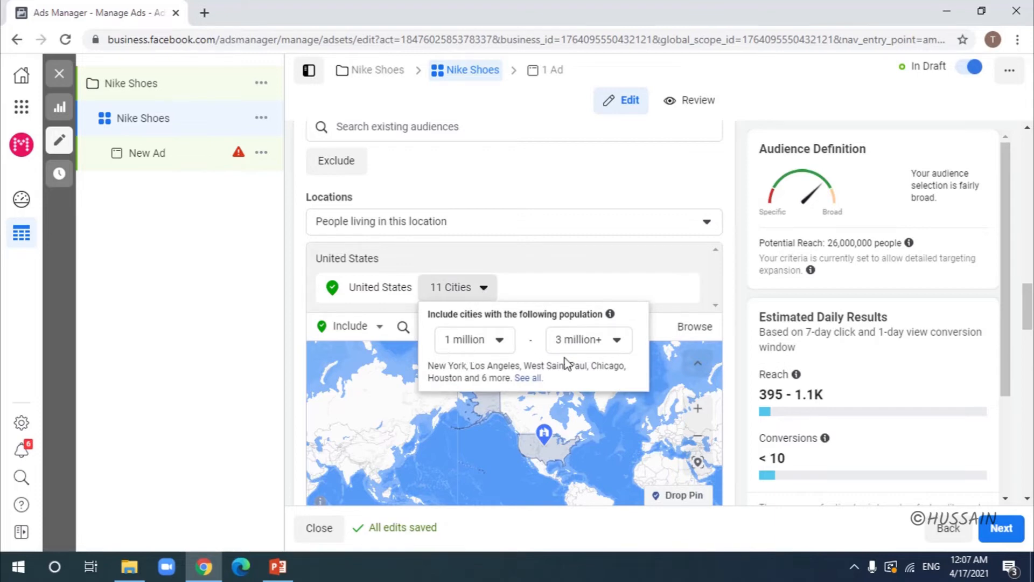
{"action": "mouse_move", "coordinate": [615, 316]}
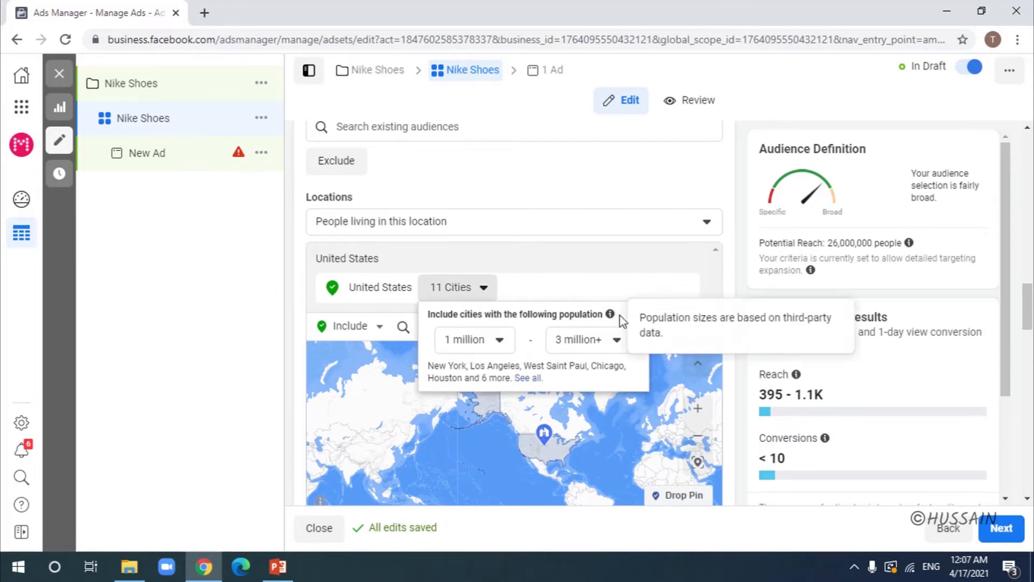
{"action": "left_click", "coordinate": [734, 281]}
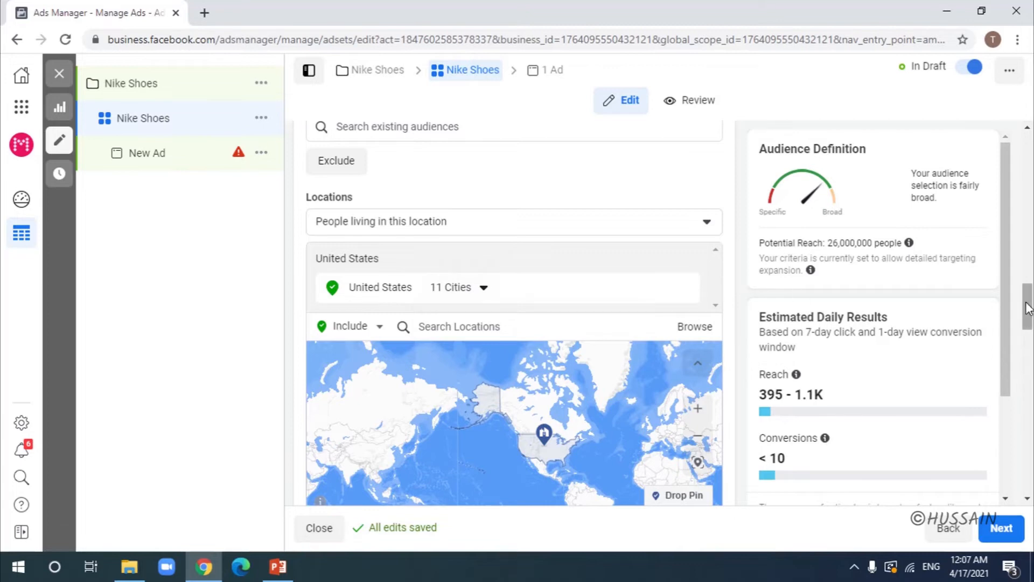
Step: Scroll down to Detailed Targeting and focus the 'Include people who match' search box
{"action": "left_click_drag", "start_coordinate": [1027, 307], "coordinate": [1027, 350]}
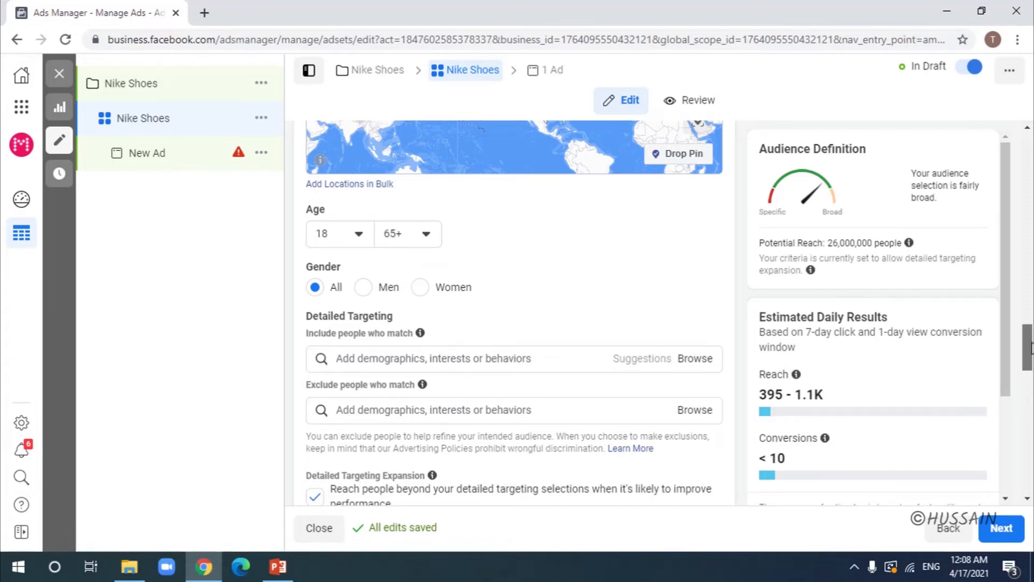
{"action": "scroll", "coordinate": [1031, 347], "scroll_direction": "down", "scroll_amount": 3}
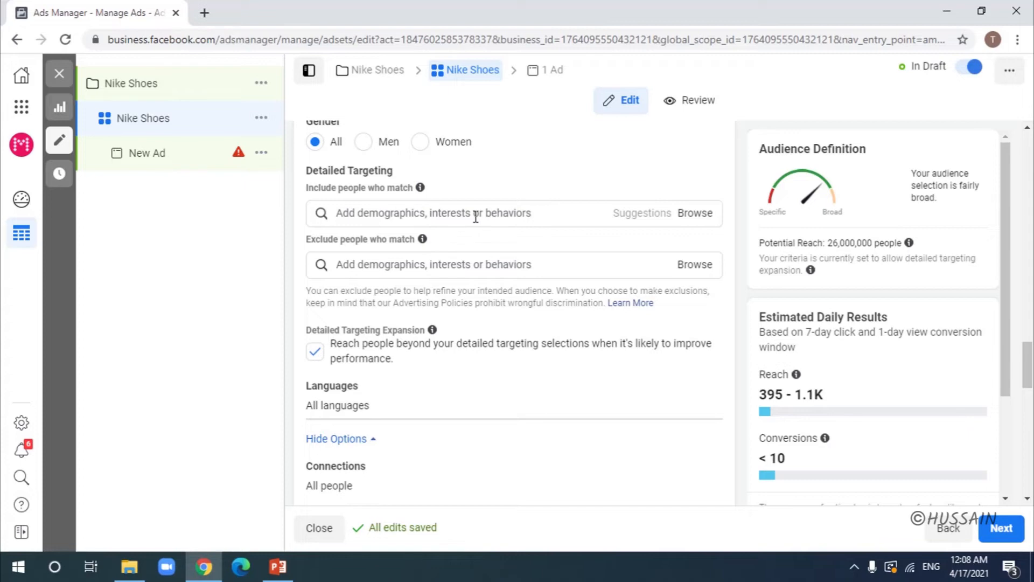
{"action": "left_click", "coordinate": [476, 217]}
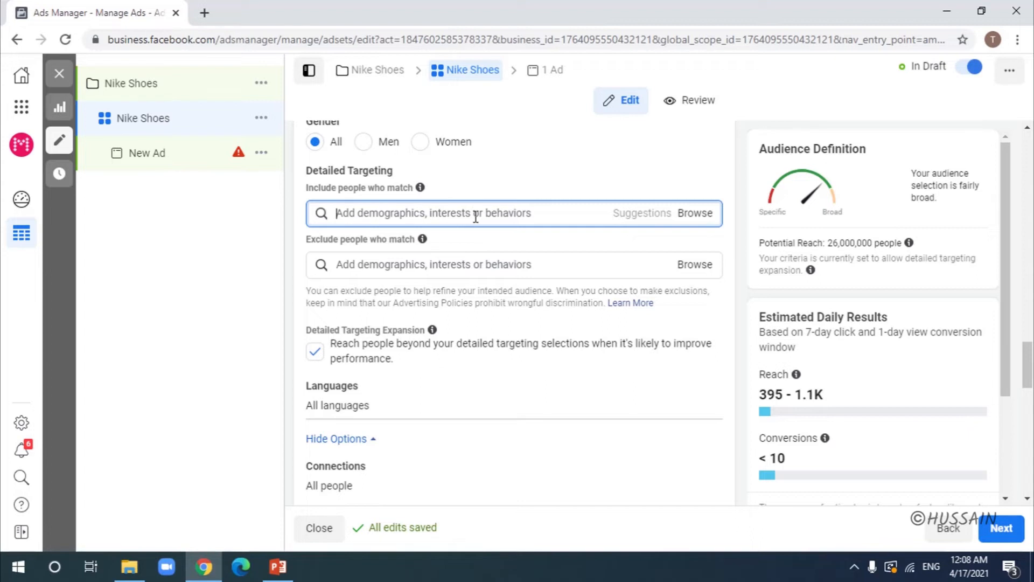
Step: Include the Footwear interest via search, then add Shoes from the suggested interests
{"action": "type", "text": "foo"}
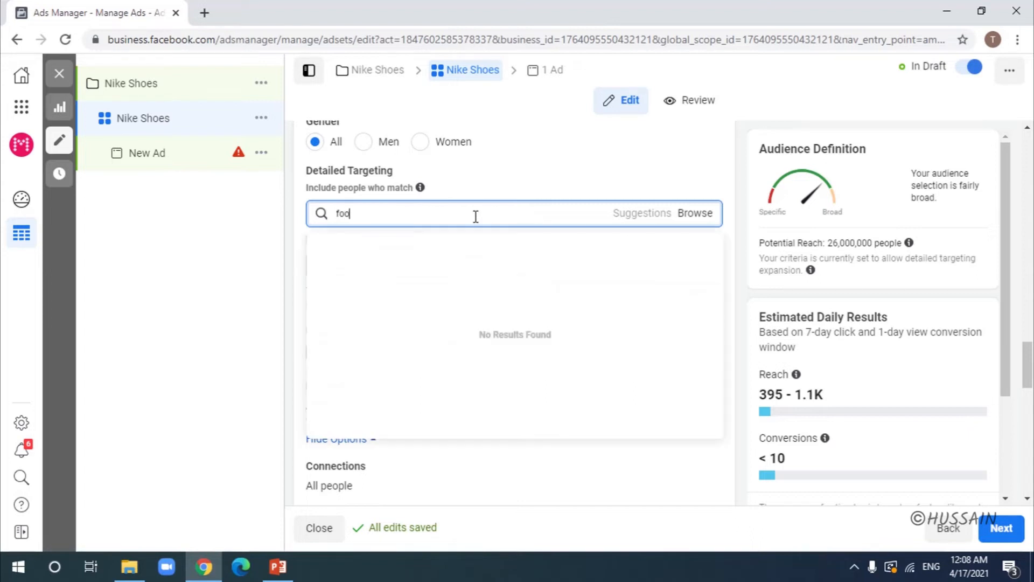
{"action": "type", "text": "twear"}
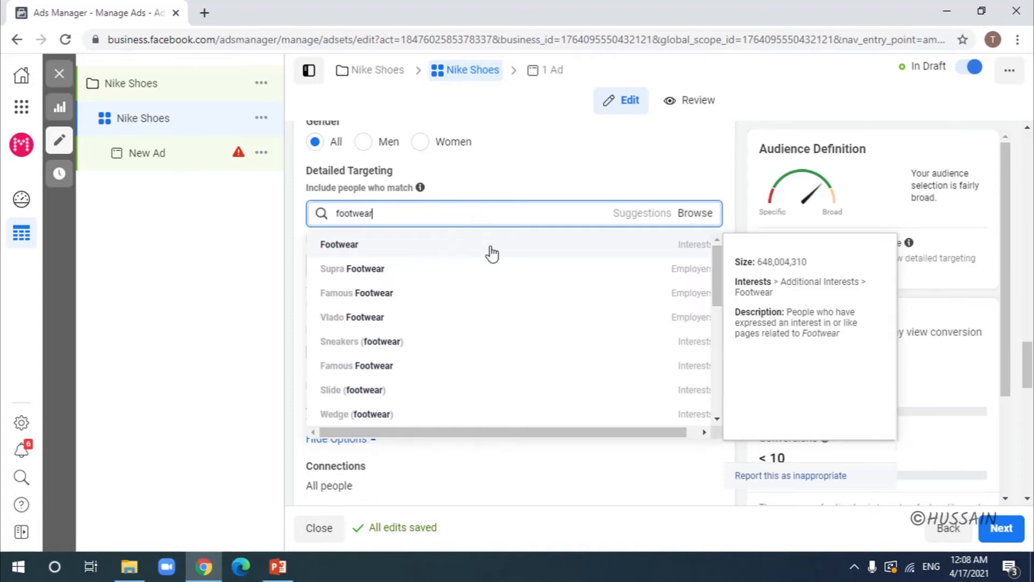
{"action": "left_click", "coordinate": [533, 256]}
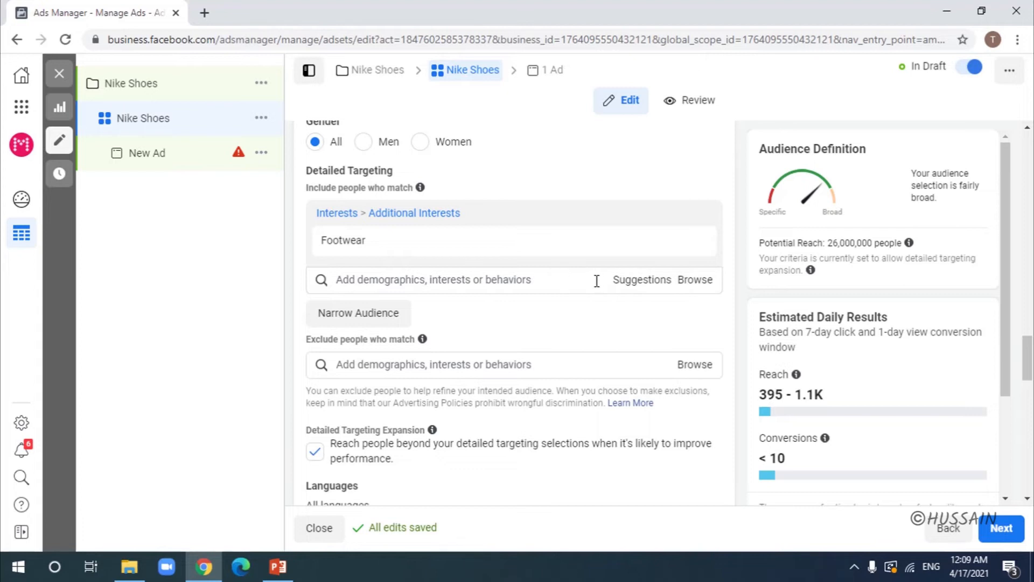
{"action": "left_click", "coordinate": [636, 281]}
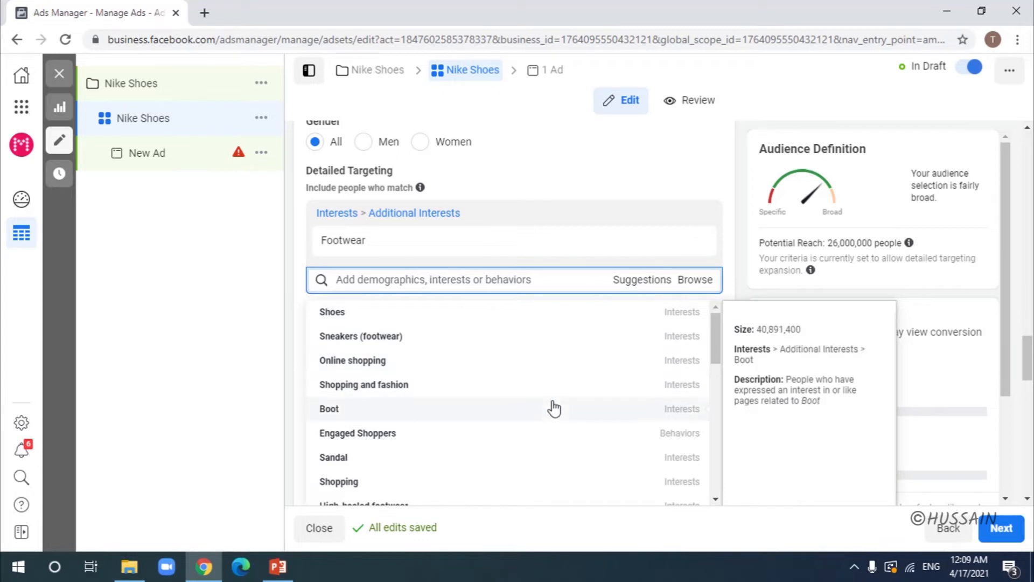
{"action": "left_click", "coordinate": [570, 321]}
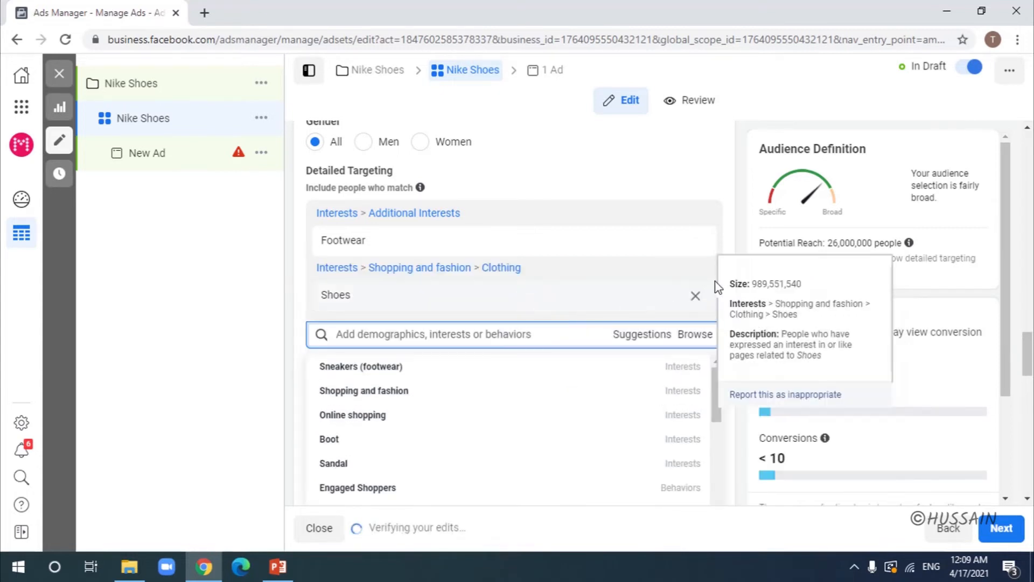
{"action": "left_click", "coordinate": [731, 225]}
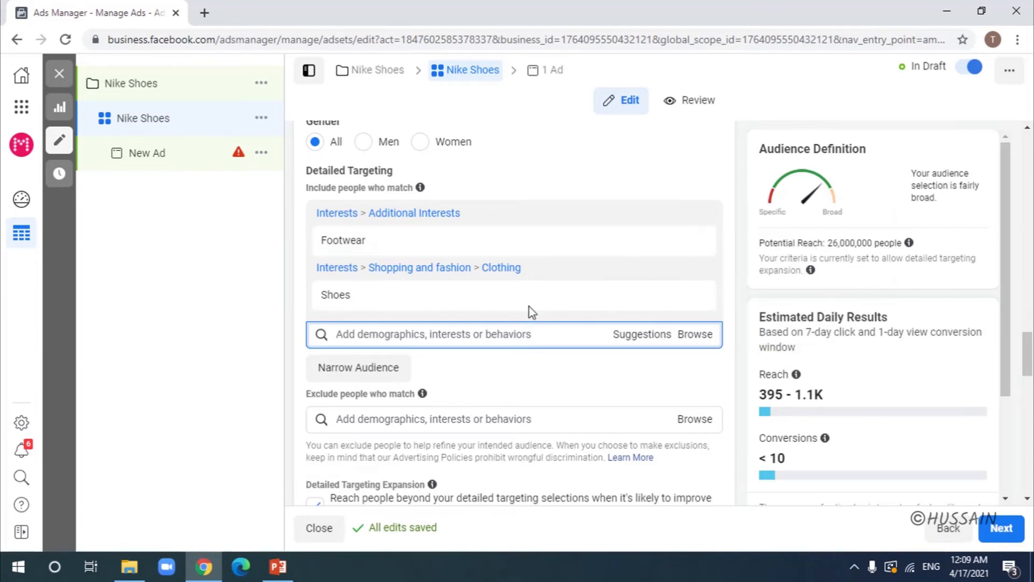
Step: Uncheck Detailed Targeting Expansion, cutting potential reach to 12,000,000
{"action": "mouse_move", "coordinate": [553, 249]}
{"action": "scroll", "coordinate": [1030, 339], "scroll_direction": "down", "scroll_amount": 2}
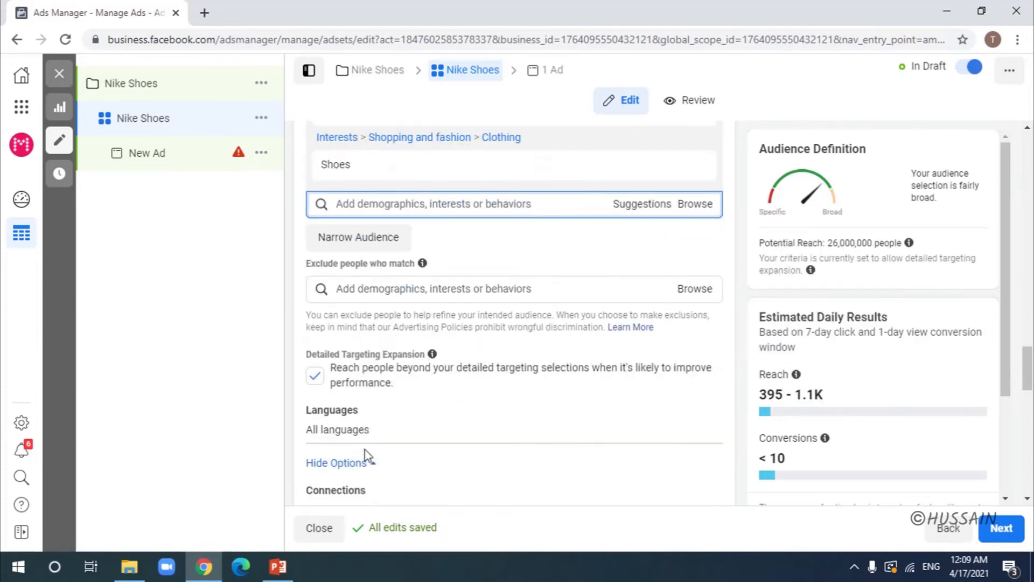
{"action": "left_click", "coordinate": [315, 377]}
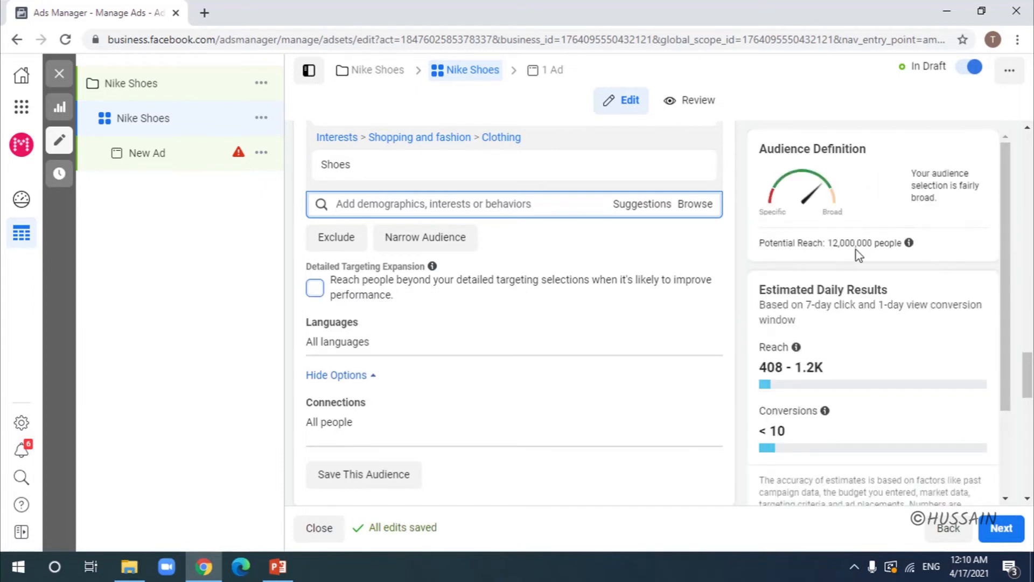
{"action": "left_click", "coordinate": [315, 290]}
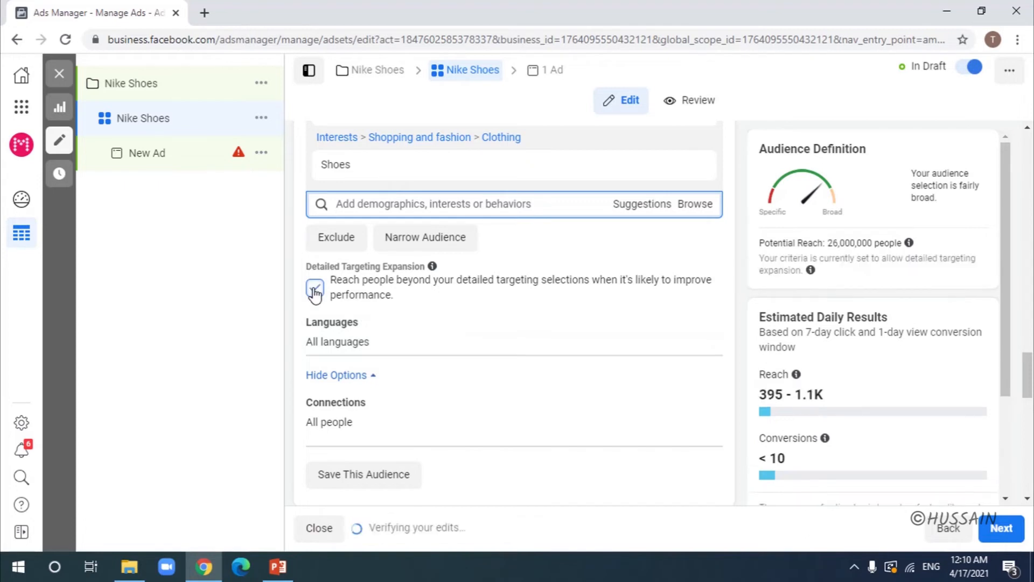
{"action": "left_click", "coordinate": [315, 290]}
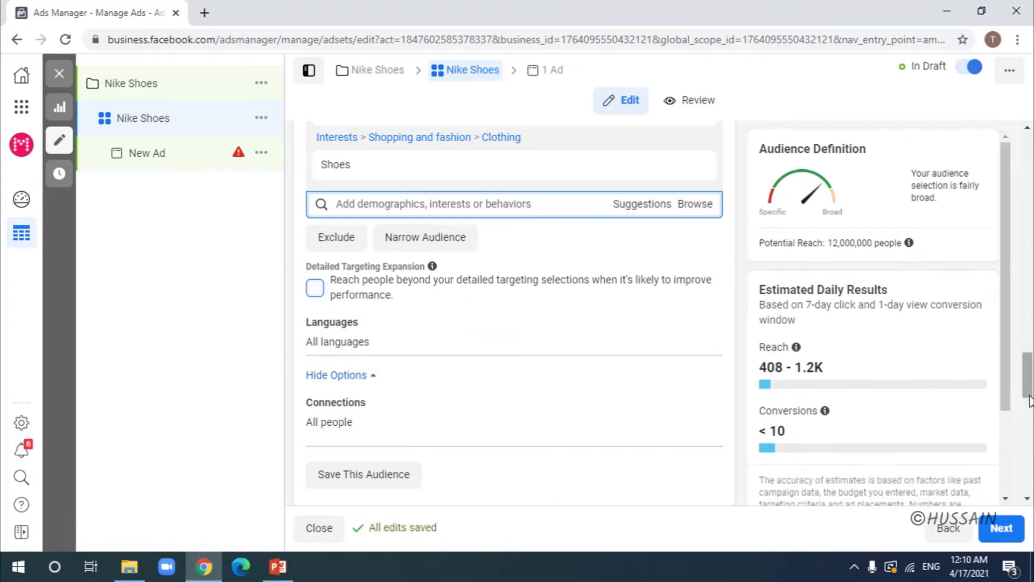
{"action": "scroll", "coordinate": [457, 303], "scroll_direction": "up", "scroll_amount": 3}
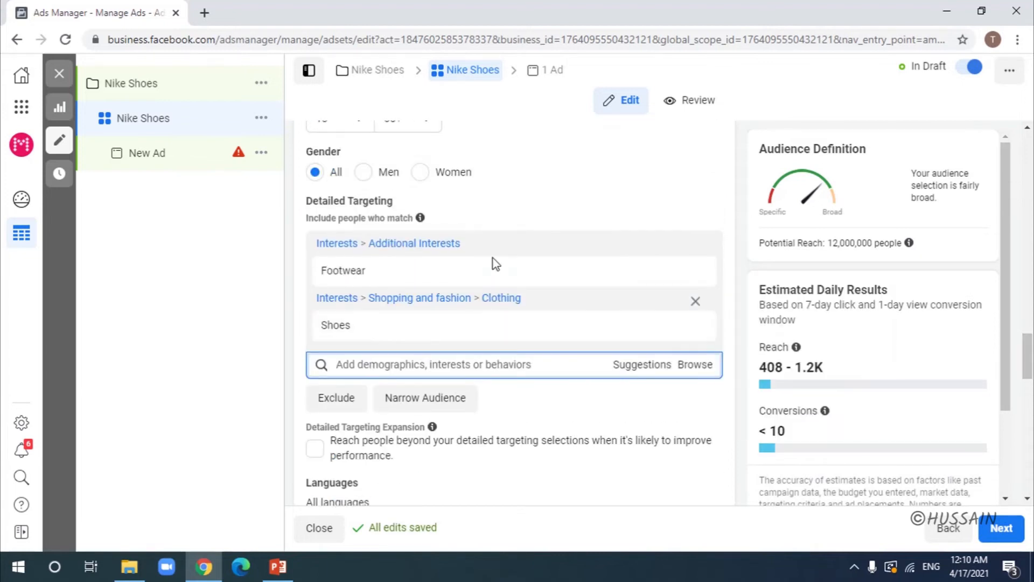
{"action": "mouse_move", "coordinate": [496, 262]}
Step: Search 'adidas' under Exclude people who match and exclude the Adidas interest
{"action": "left_click", "coordinate": [332, 402]}
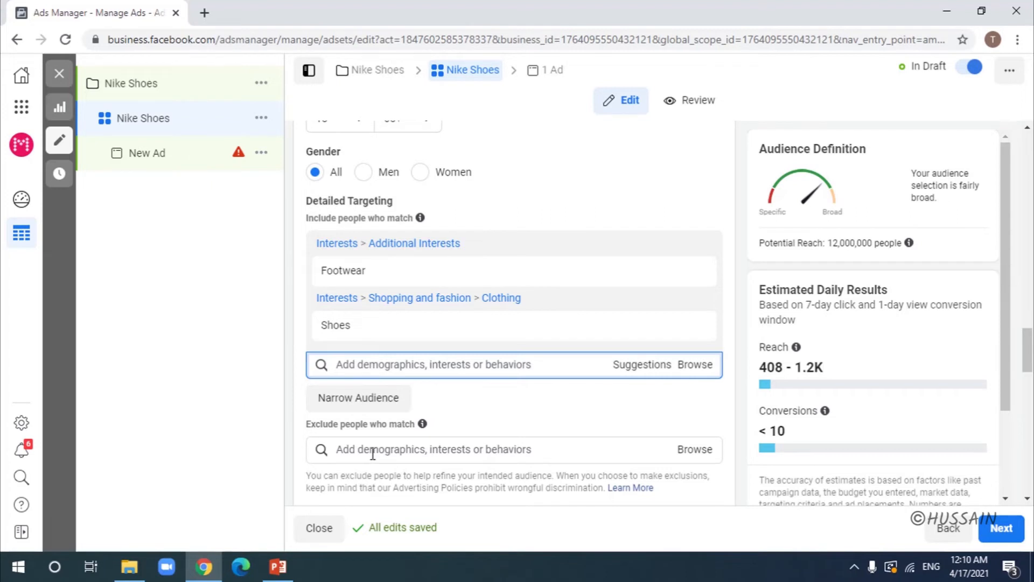
{"action": "left_click", "coordinate": [373, 450]}
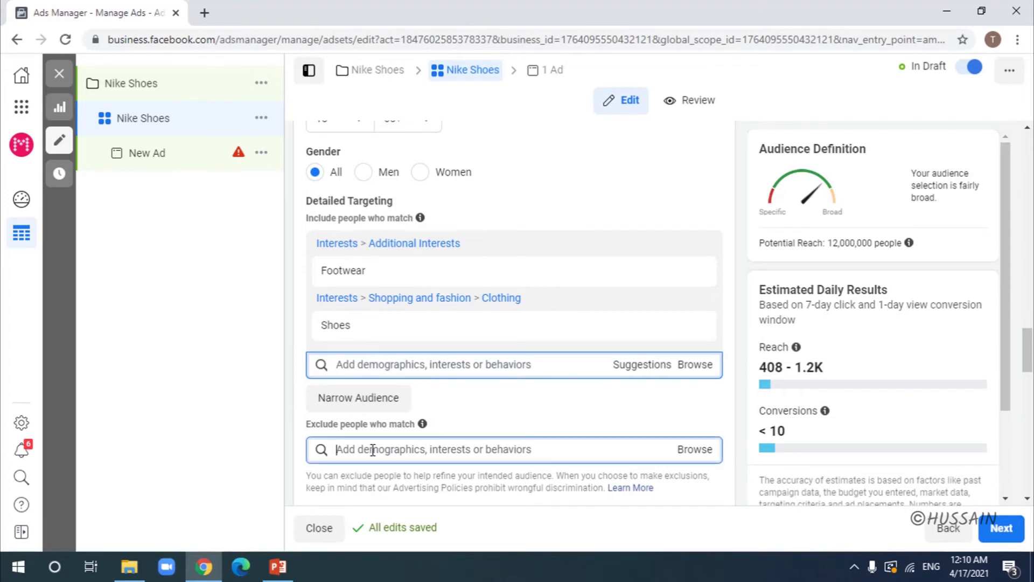
{"action": "type", "text": "adidas"}
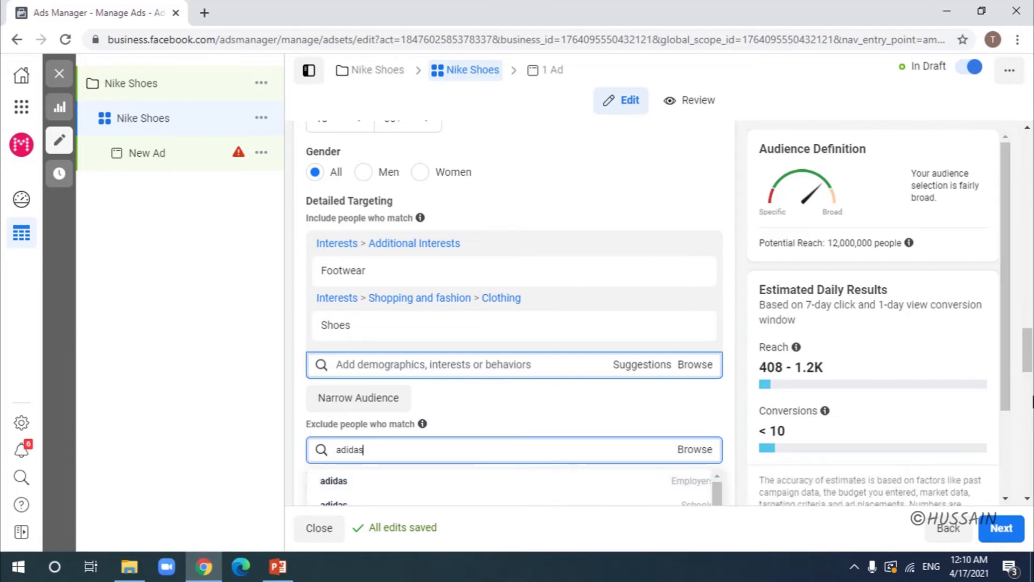
{"action": "scroll", "coordinate": [1031, 355], "scroll_direction": "down", "scroll_amount": 3}
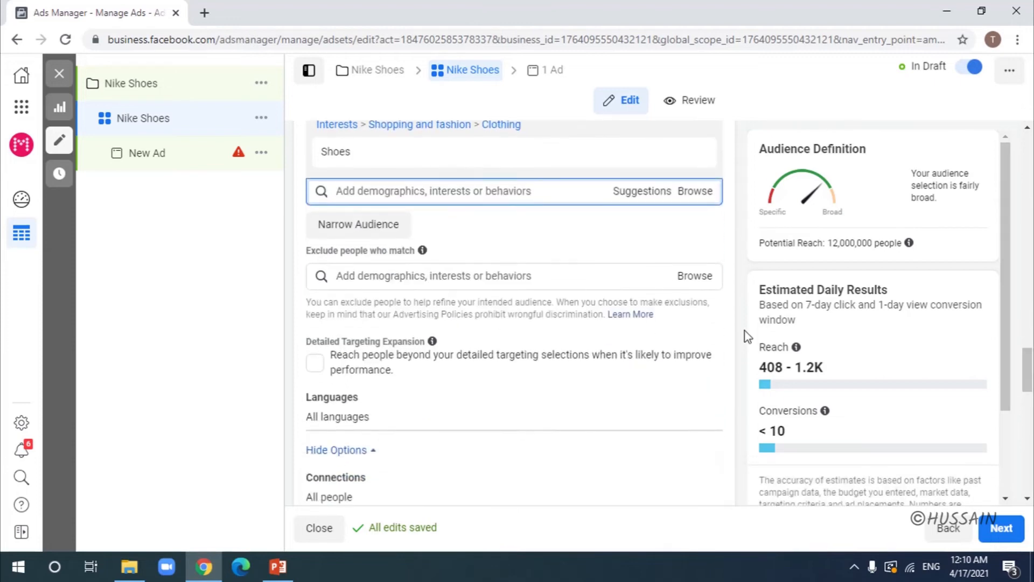
{"action": "left_click", "coordinate": [592, 275]}
{"action": "type", "text": "ad"}
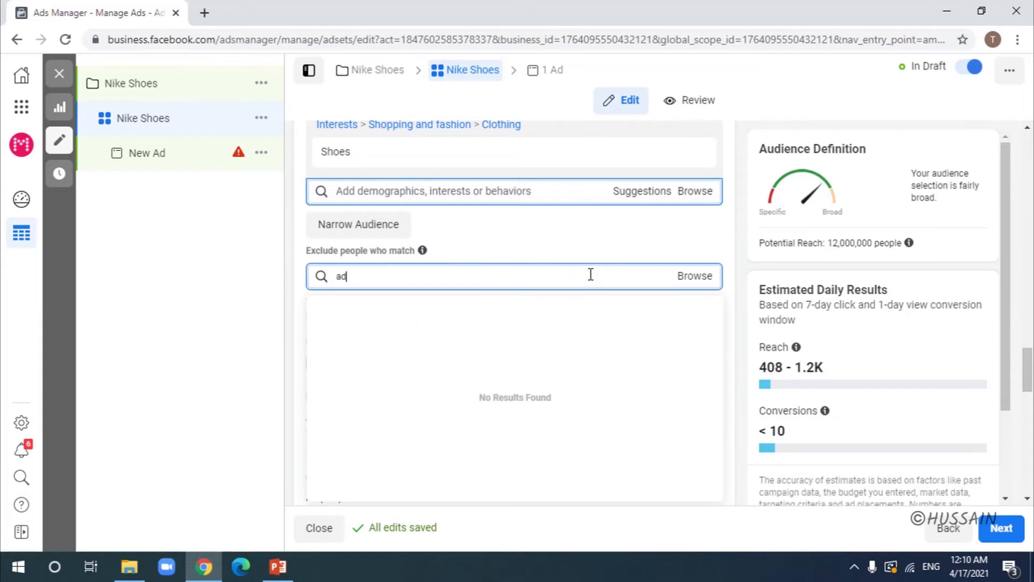
{"action": "type", "text": "idas"}
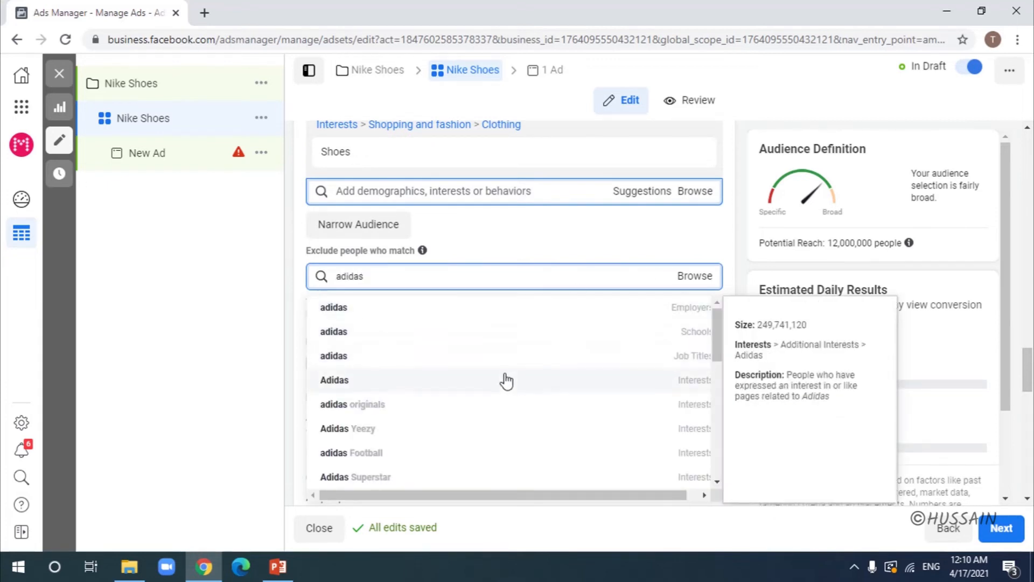
{"action": "left_click", "coordinate": [507, 381]}
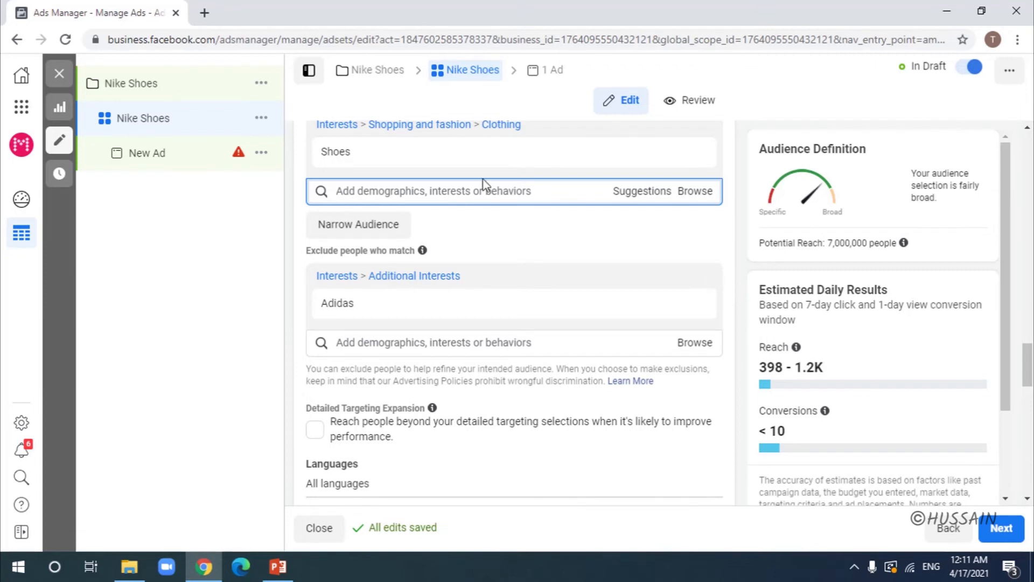
{"action": "mouse_move", "coordinate": [448, 309]}
Step: Choose Manual Placements and uncheck Audience Network and Messenger, keeping only Facebook and Instagram
{"action": "left_click_drag", "start_coordinate": [1030, 360], "coordinate": [1030, 415]}
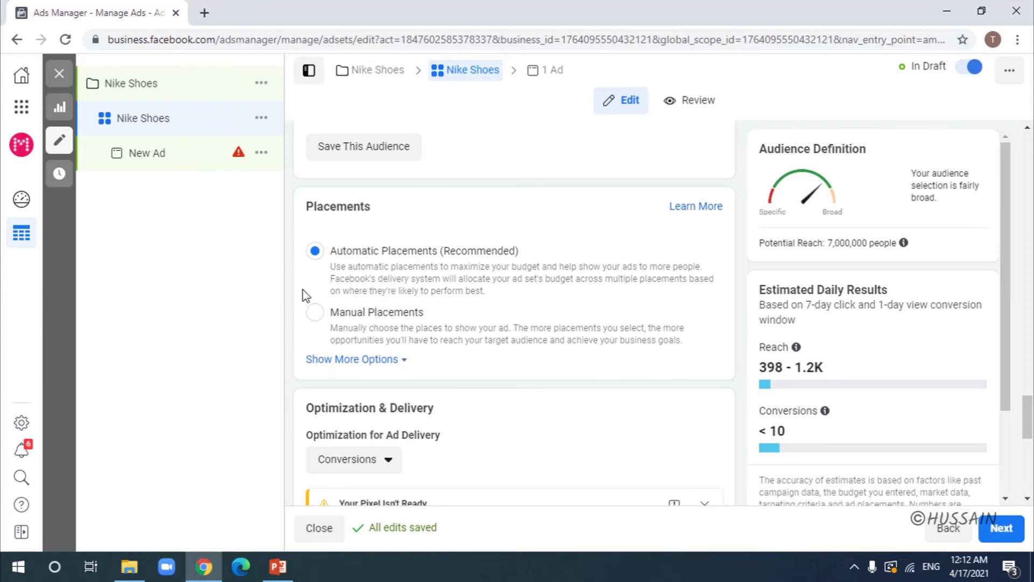
{"action": "left_click", "coordinate": [316, 322]}
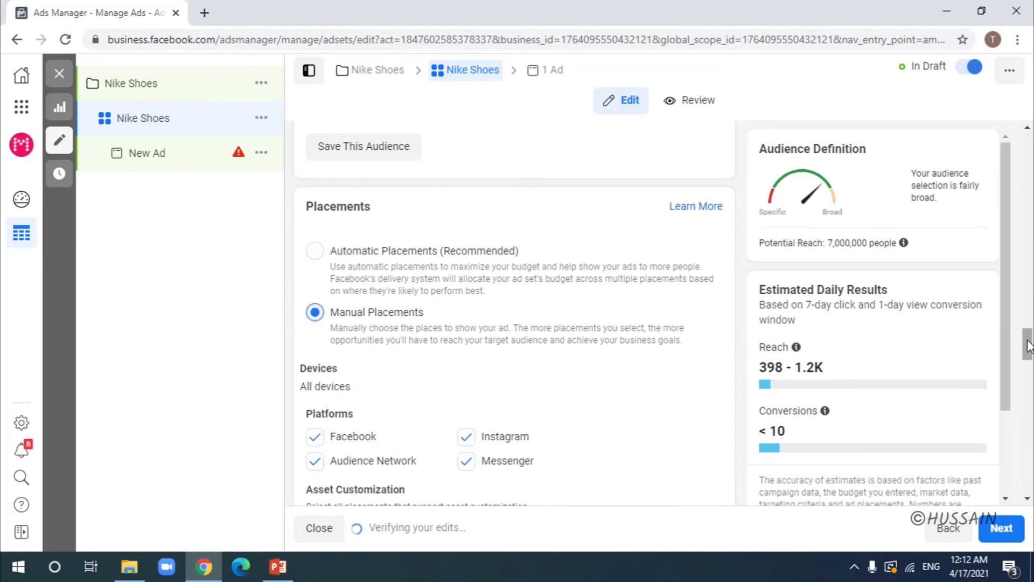
{"action": "left_click_drag", "start_coordinate": [1027, 345], "coordinate": [1027, 353]}
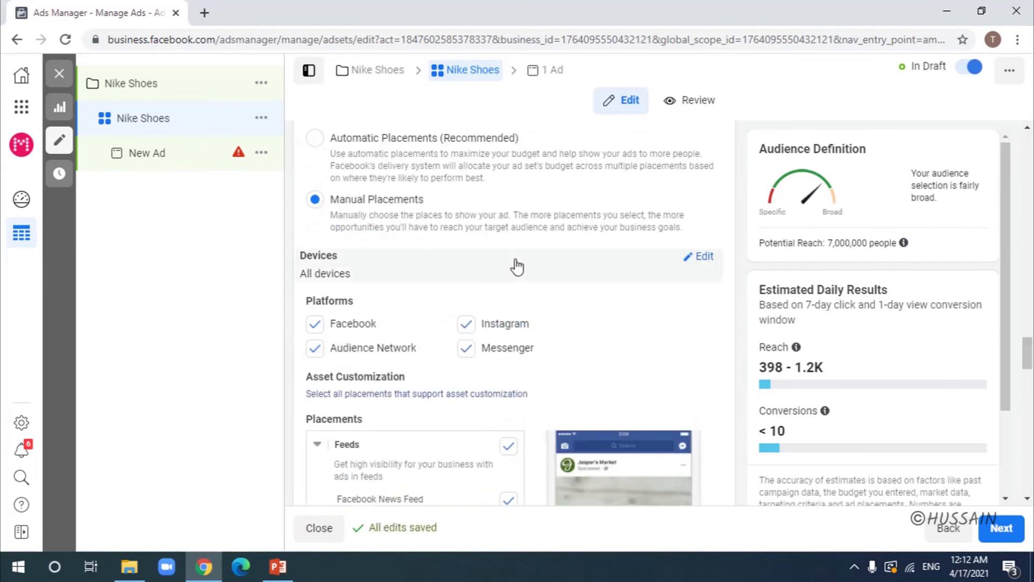
{"action": "left_click", "coordinate": [315, 348]}
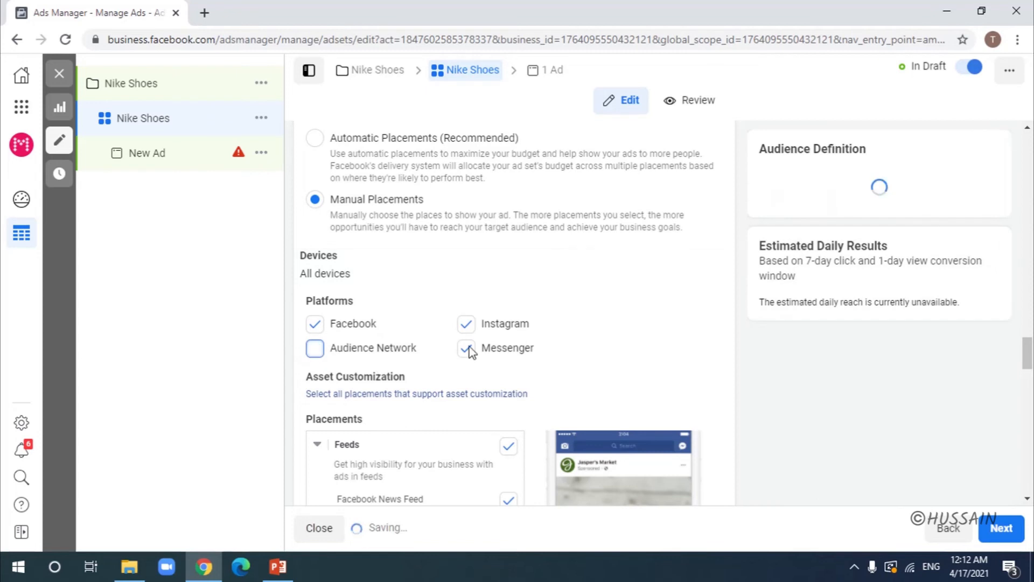
{"action": "left_click", "coordinate": [468, 349]}
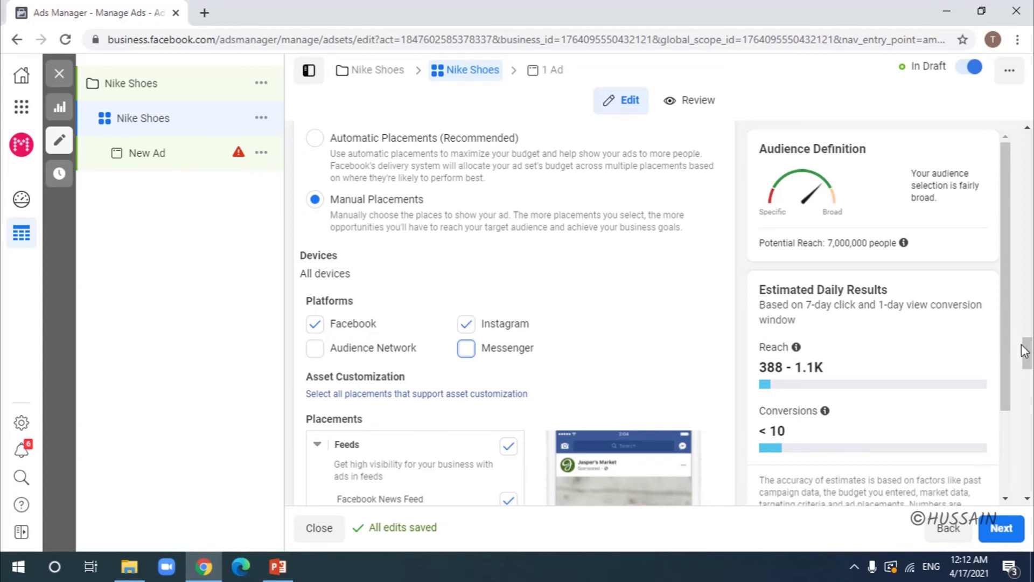
Step: Uncheck the Facebook Video Feeds, Marketplace, Right Column and Instagram Explore feed placements
{"action": "scroll", "coordinate": [399, 307], "scroll_direction": "down", "scroll_amount": 4}
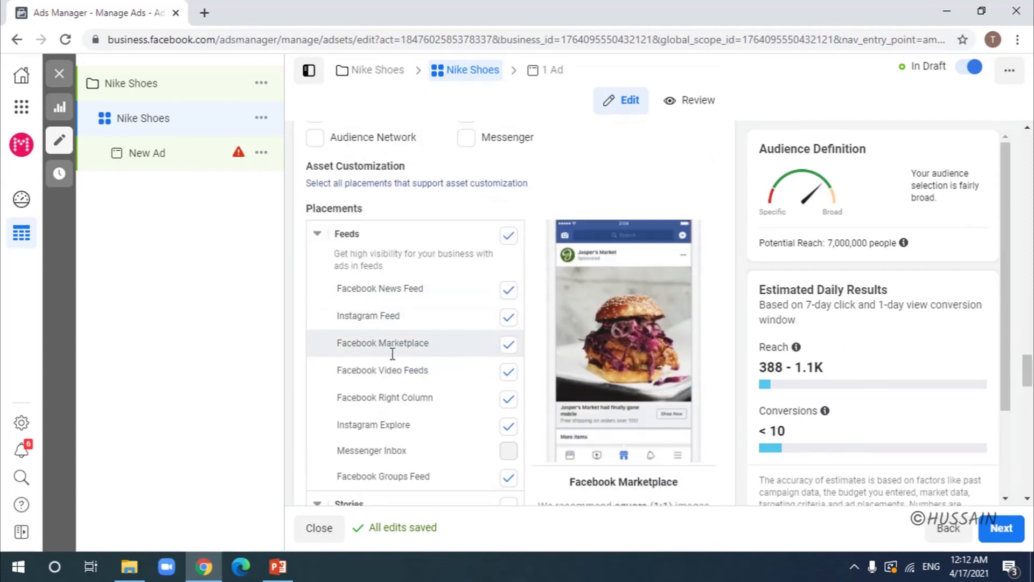
{"action": "left_click", "coordinate": [508, 372]}
{"action": "left_click", "coordinate": [508, 345]}
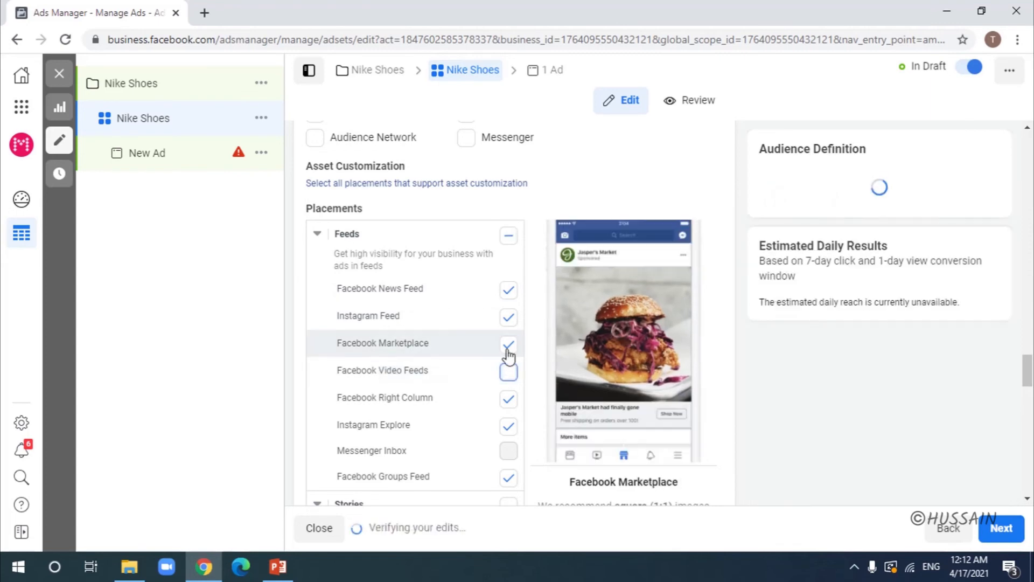
{"action": "left_click_drag", "start_coordinate": [1028, 369], "coordinate": [1029, 342]}
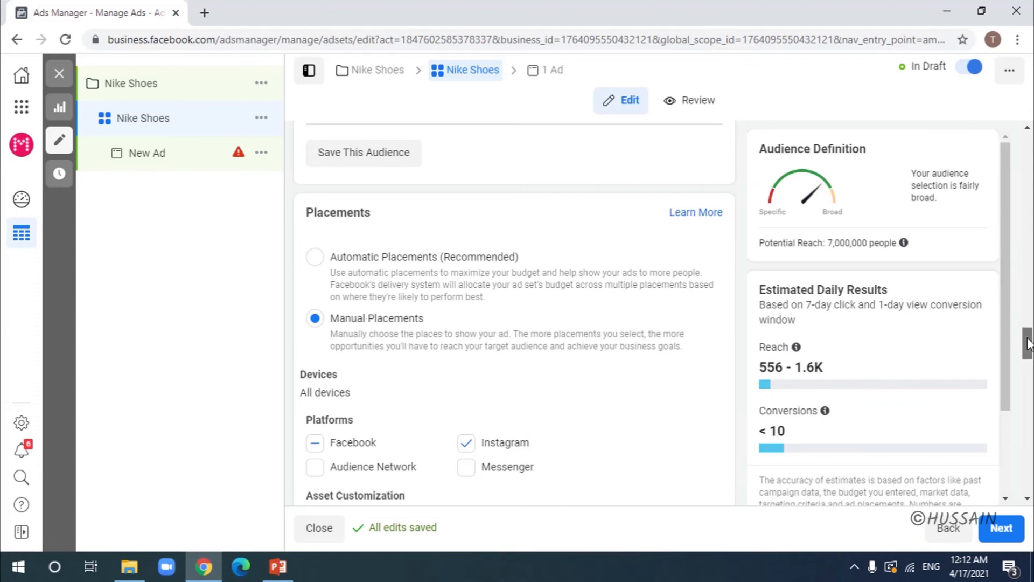
{"action": "left_click_drag", "start_coordinate": [1028, 344], "coordinate": [1028, 368]}
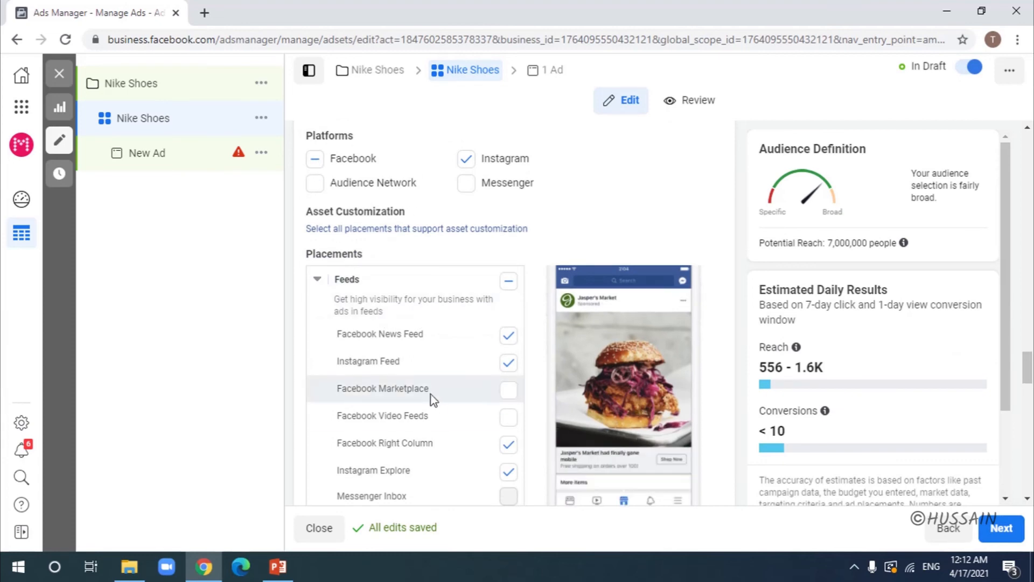
{"action": "left_click", "coordinate": [506, 446]}
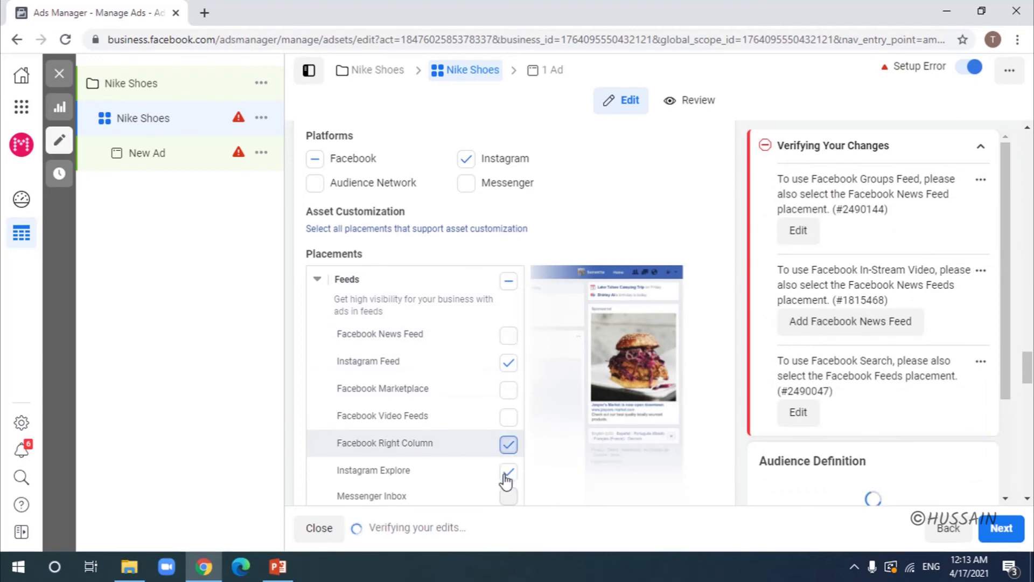
{"action": "left_click", "coordinate": [505, 475]}
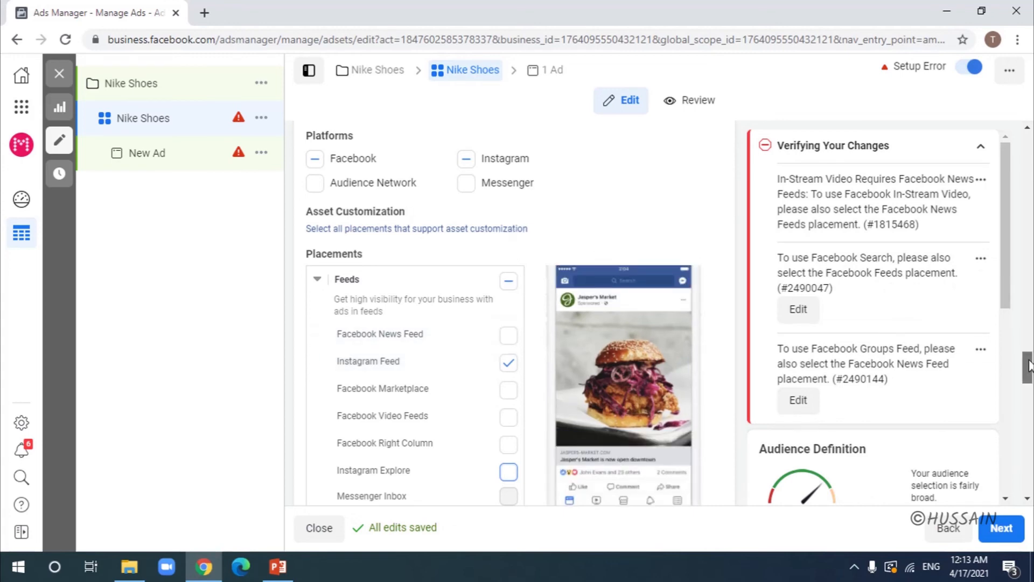
{"action": "left_click_drag", "start_coordinate": [1030, 361], "coordinate": [1030, 345]}
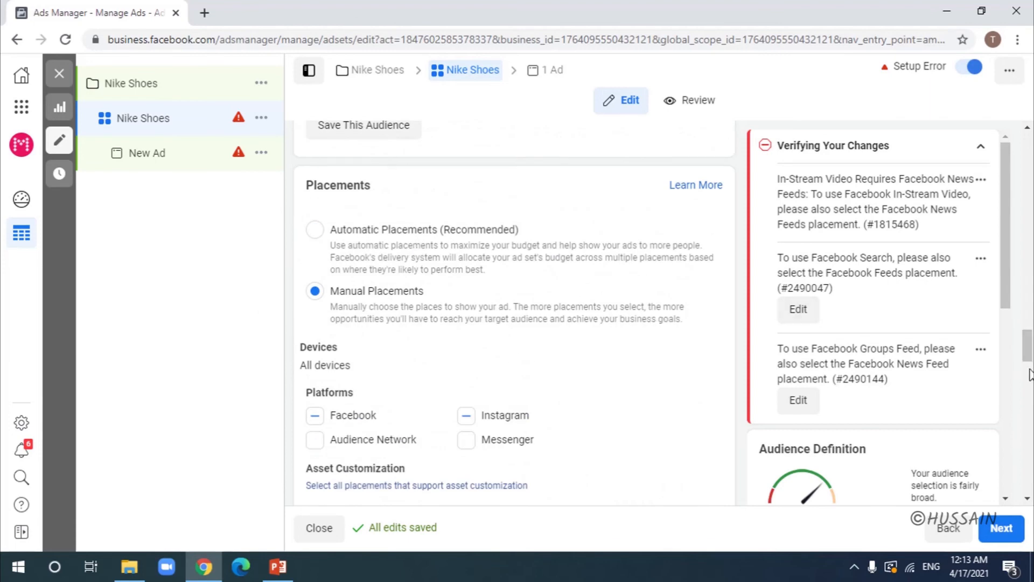
{"action": "left_click_drag", "start_coordinate": [1029, 348], "coordinate": [1021, 459]}
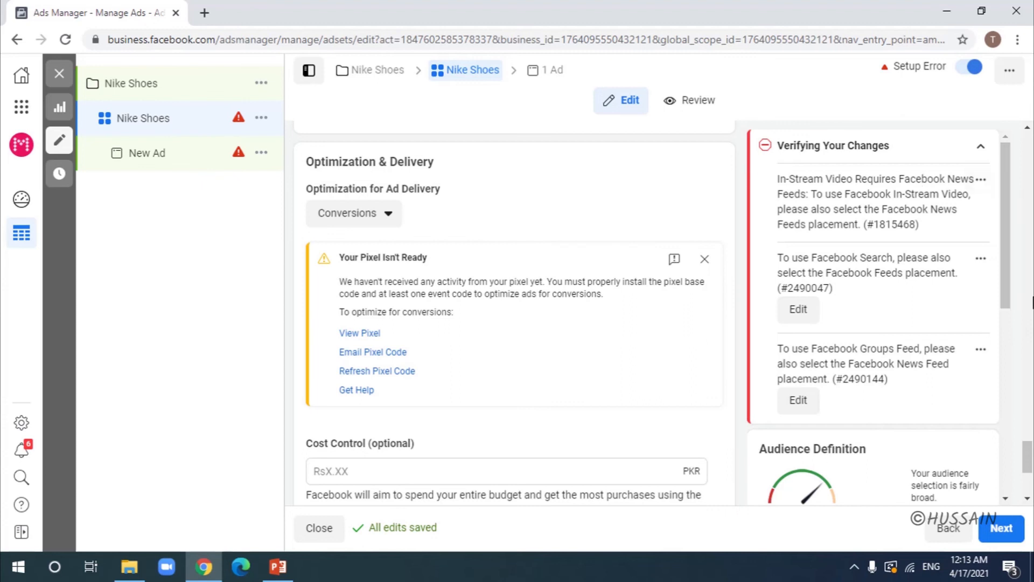
{"action": "left_click", "coordinate": [359, 215]}
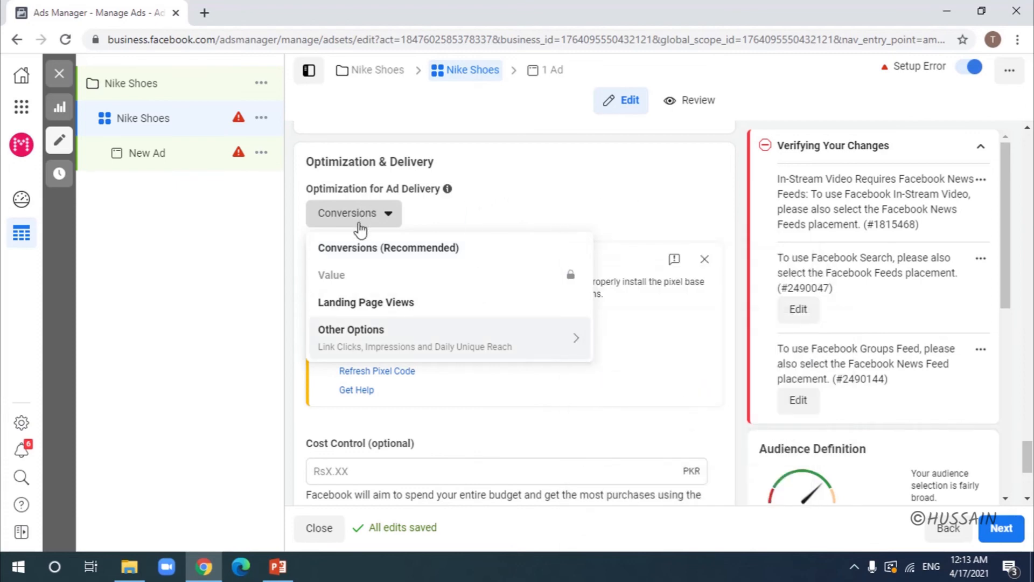
{"action": "left_click", "coordinate": [573, 224]}
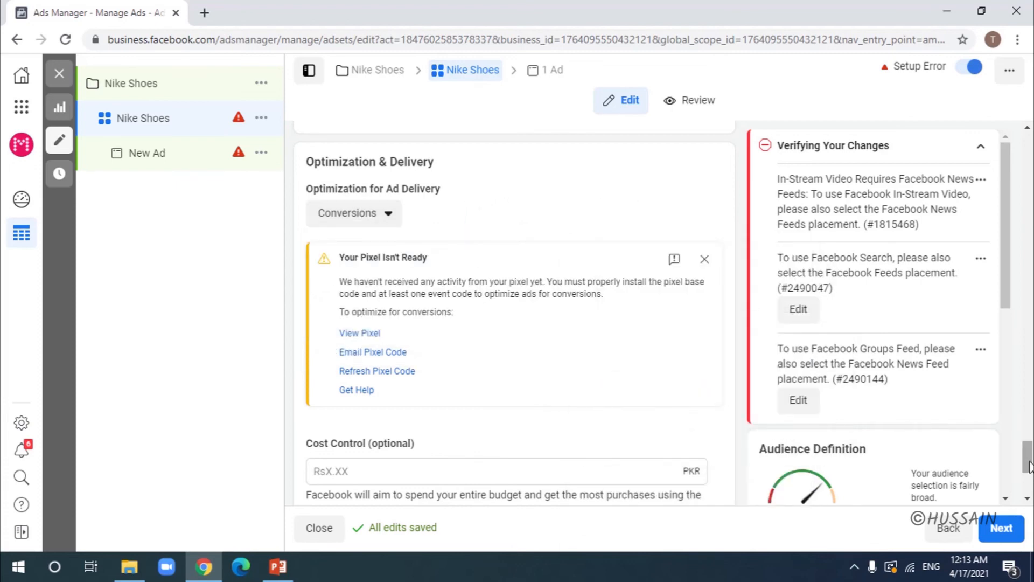
{"action": "left_click_drag", "start_coordinate": [1029, 459], "coordinate": [1029, 484]}
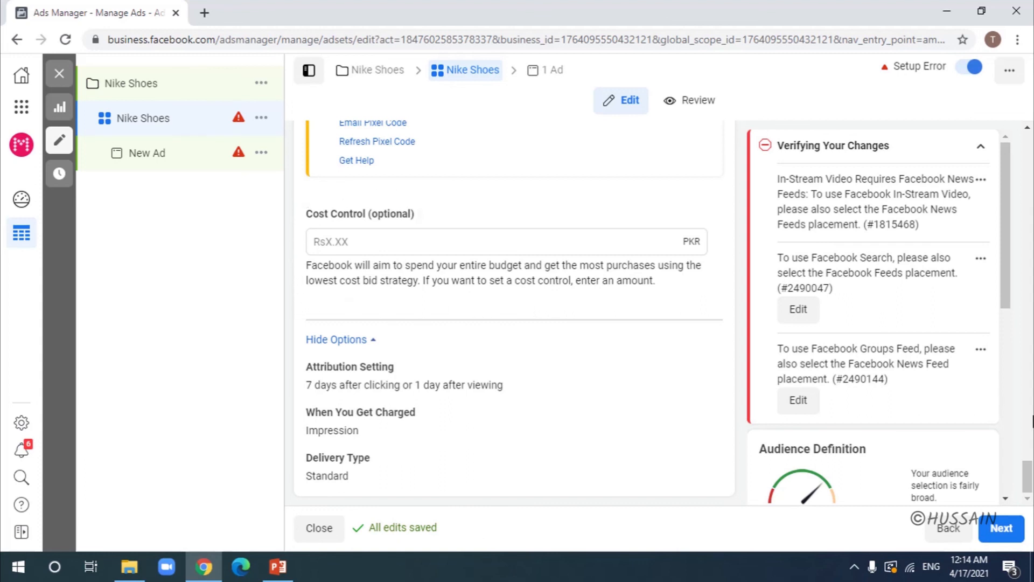
{"action": "scroll", "coordinate": [1030, 464], "scroll_direction": "up", "scroll_amount": 5}
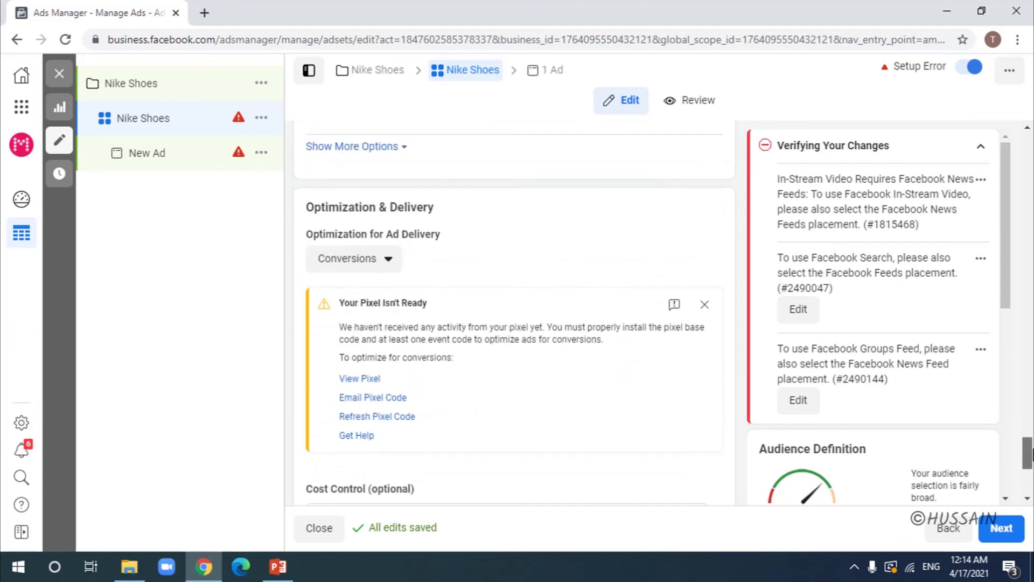
{"action": "left_click_drag", "start_coordinate": [1031, 455], "coordinate": [1031, 482]}
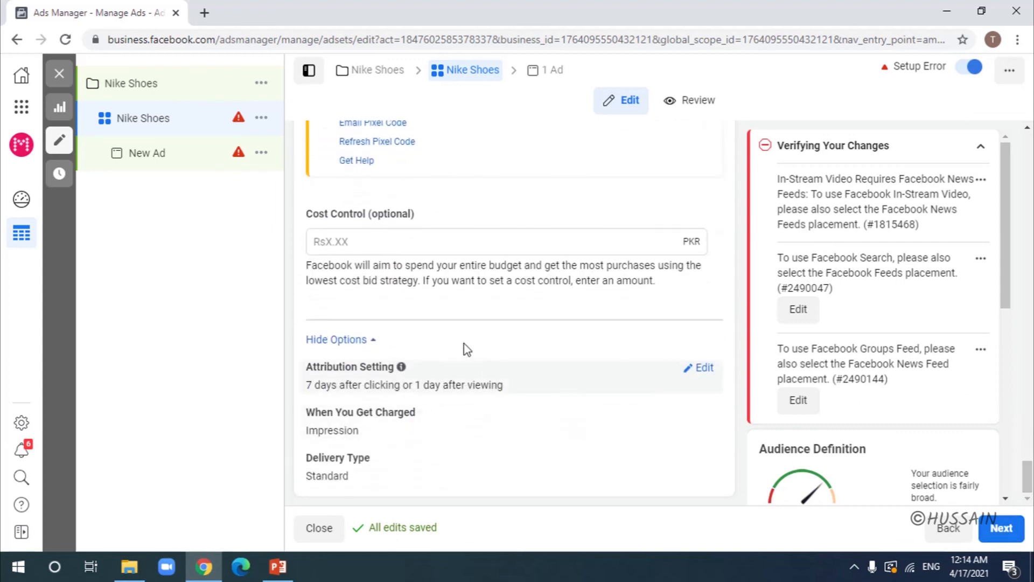